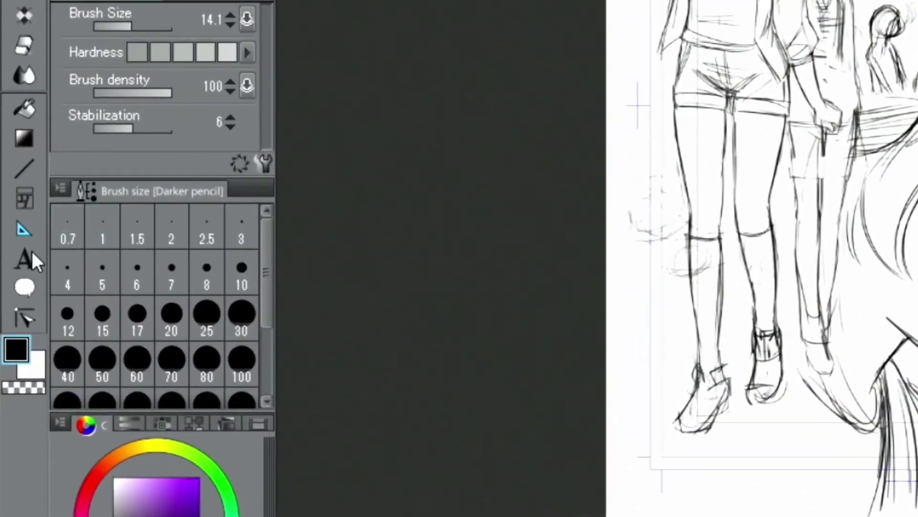
- Type 'where is it?' inside the cloud balloon and set its text size to 25
left_click(12, 334)
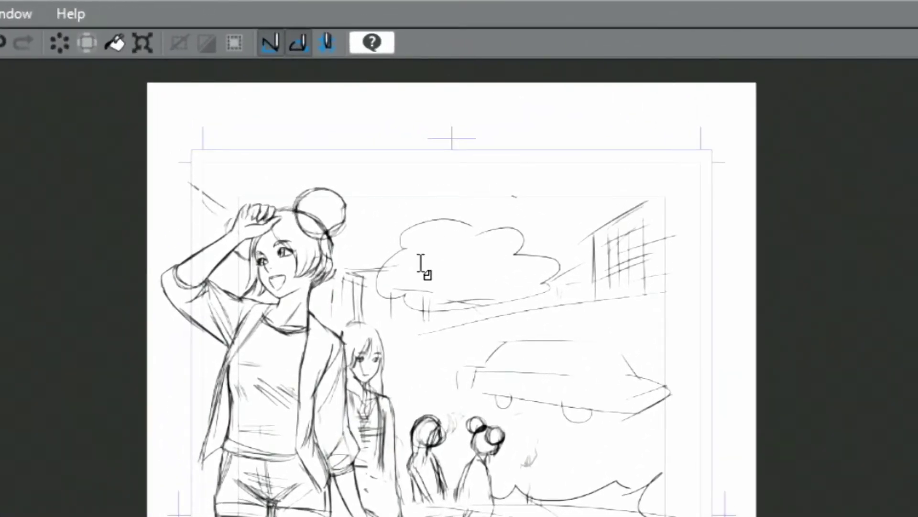
left_click(417, 267)
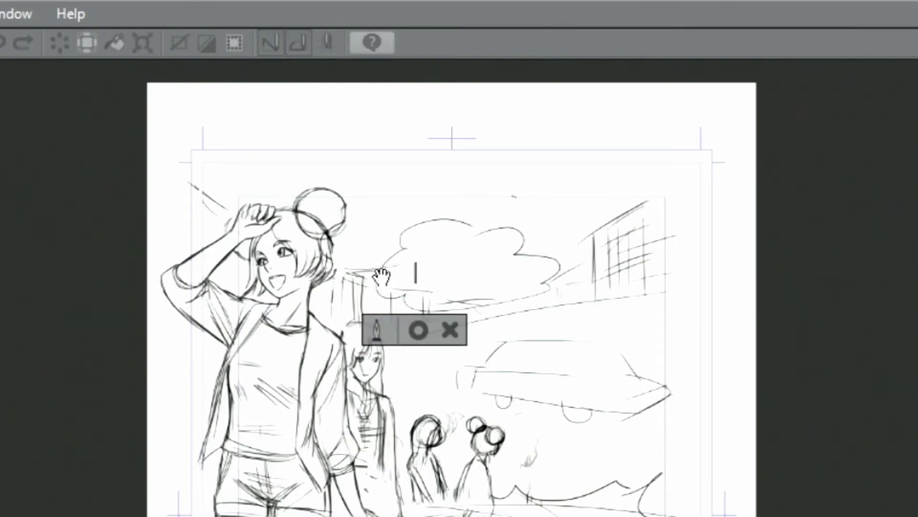
type("where")
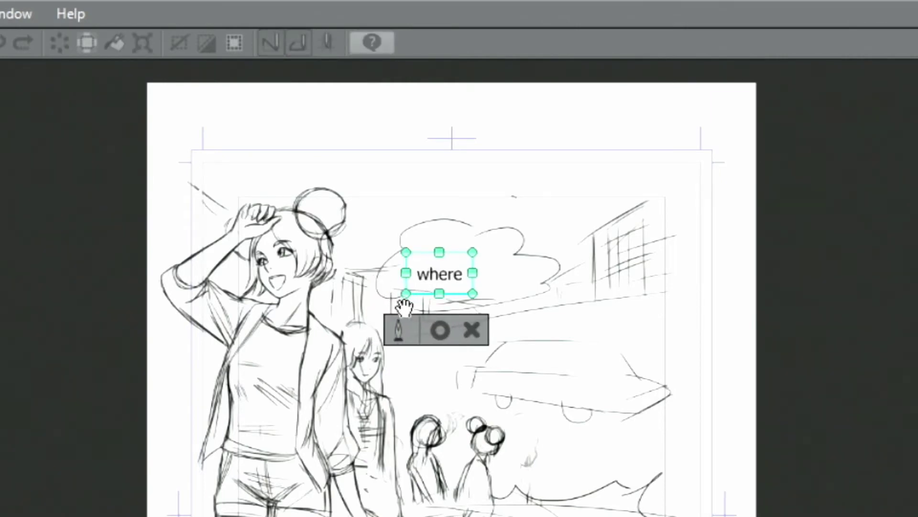
type(" is")
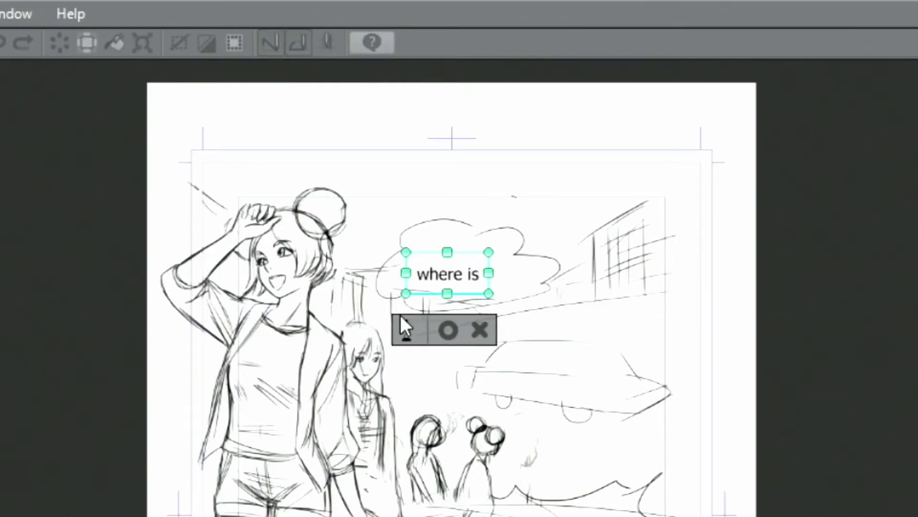
type(" it")
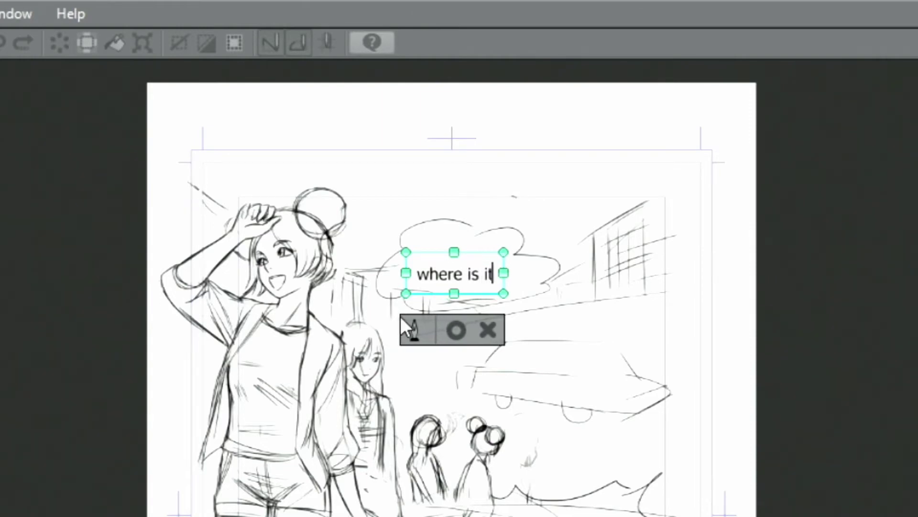
type("?")
left_click(459, 333)
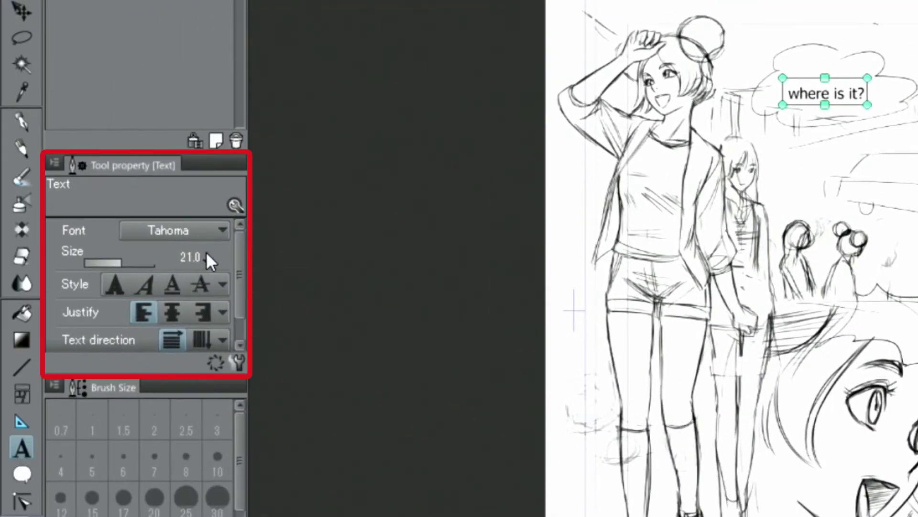
scroll(206, 257, "up", 10)
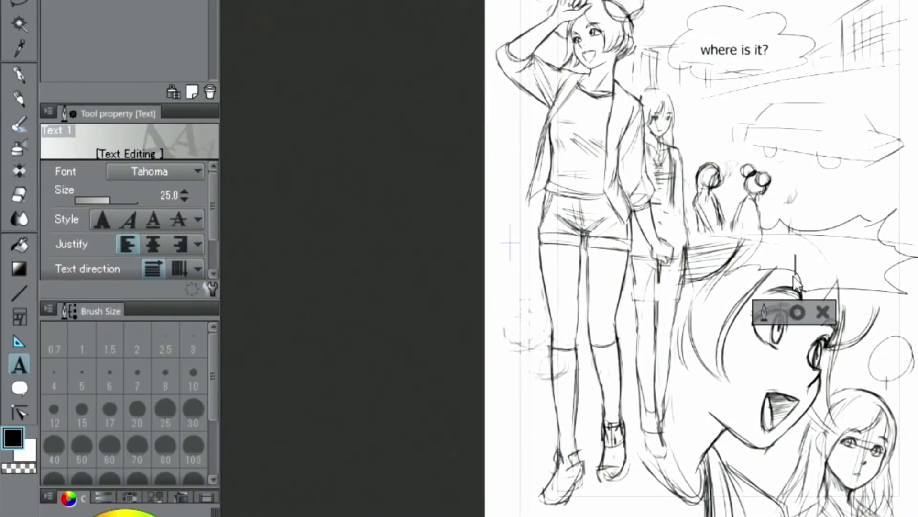
- Type 'found it' in the spiky balloon, move it up, and enlarge it to size 27
left_click(795, 281)
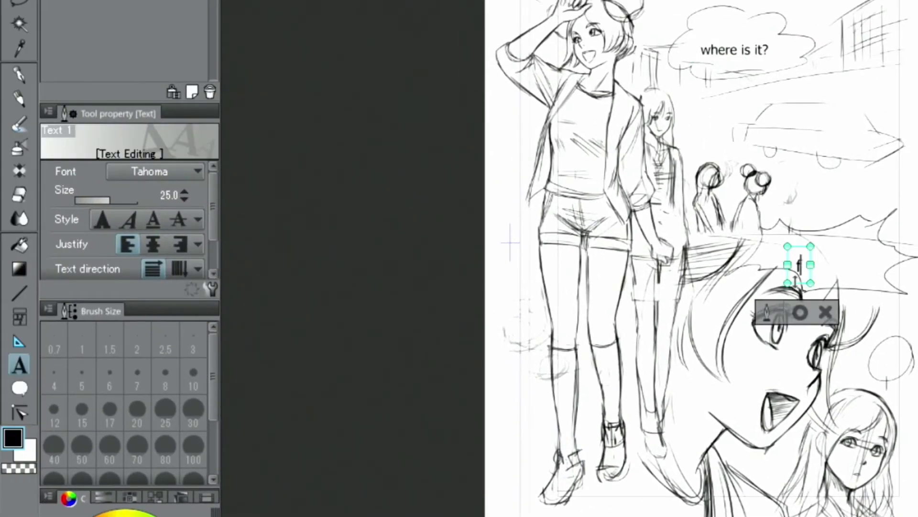
type("found it")
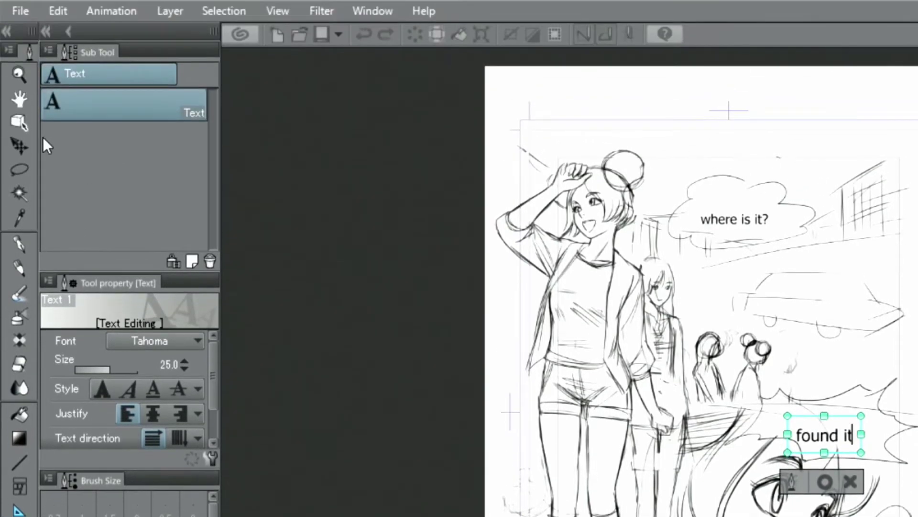
left_click(19, 121)
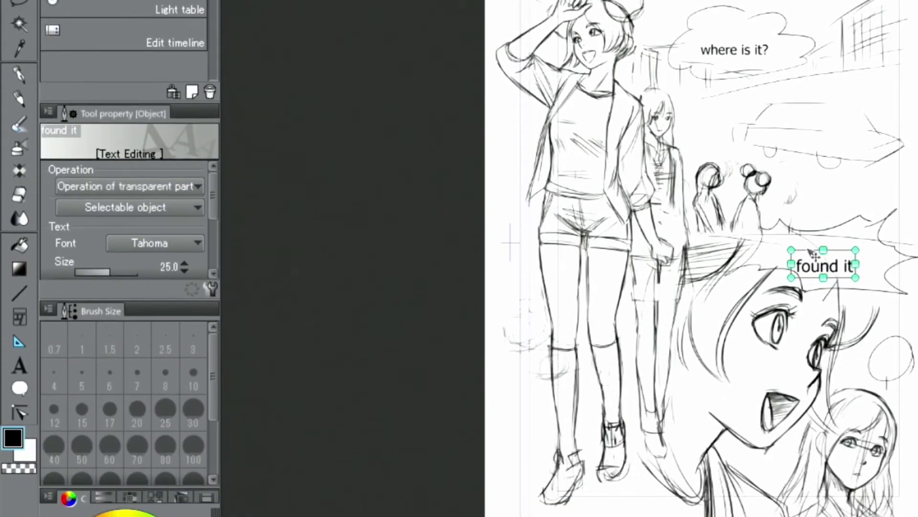
left_click_drag(813, 255, 798, 268)
mouse_move(860, 236)
left_mouse_down()
mouse_move(870, 228)
mouse_move(867, 235)
left_mouse_up()
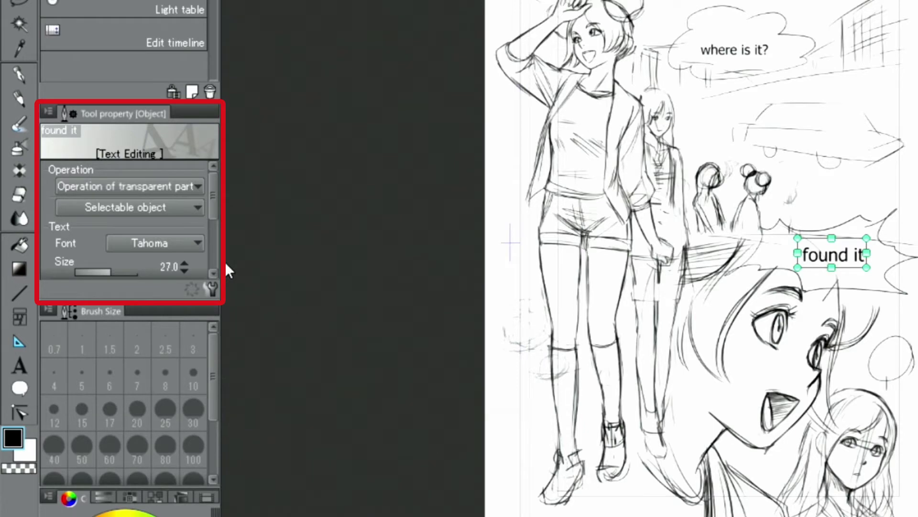
left_click(182, 244)
- Set 'found it' to Verdana at size 31, trying vertical direction before returning to horizontal
scroll(195, 423, "down", 2)
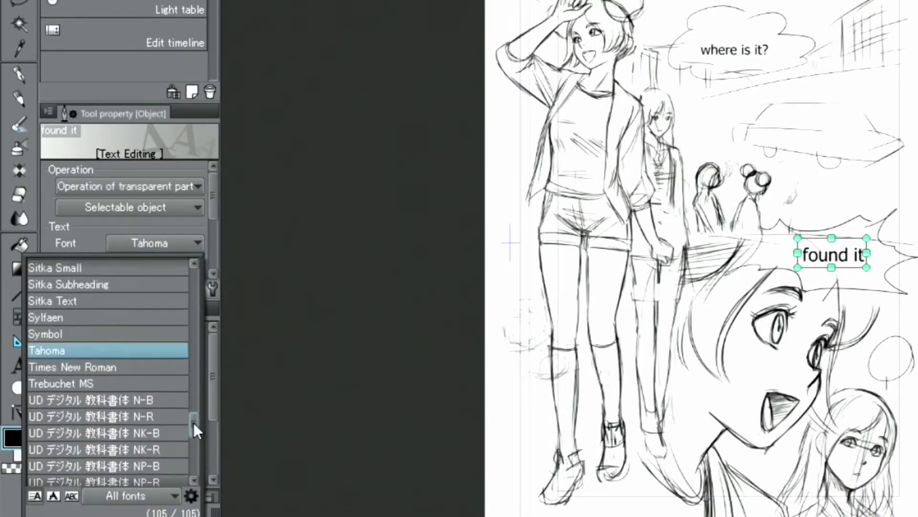
left_click(157, 444)
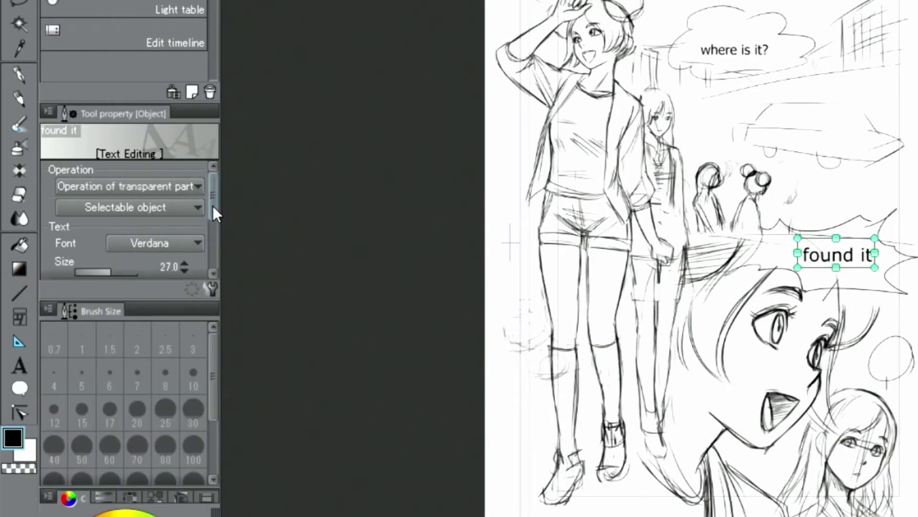
left_click_drag(213, 205, 213, 219)
left_click(185, 228)
left_click(185, 228)
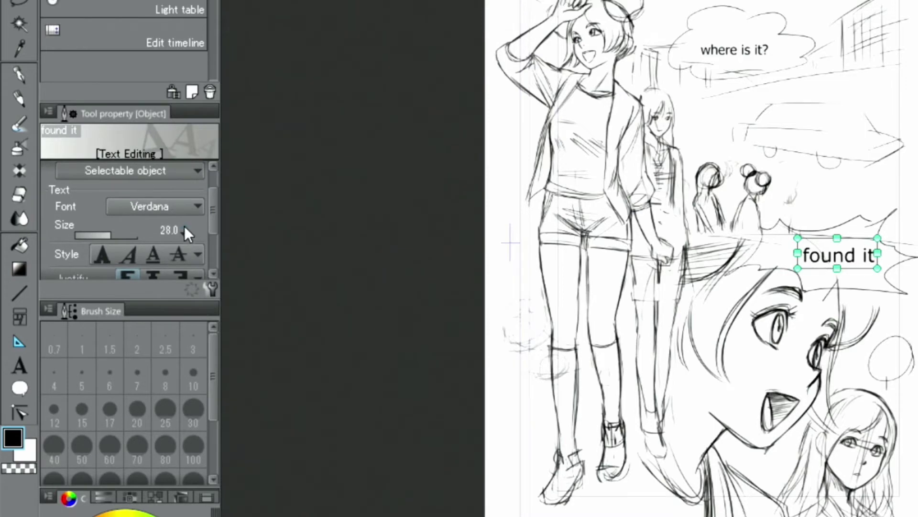
left_click(185, 229)
left_click(185, 228)
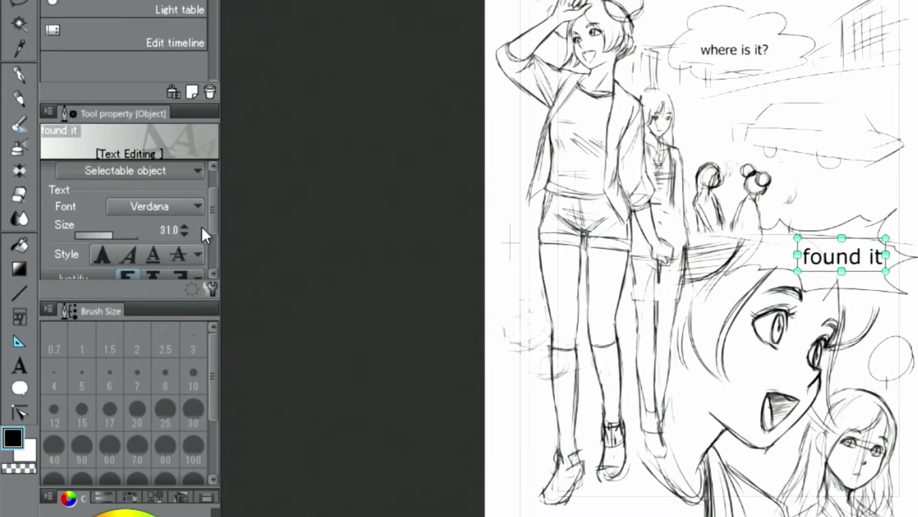
left_click_drag(212, 220, 213, 240)
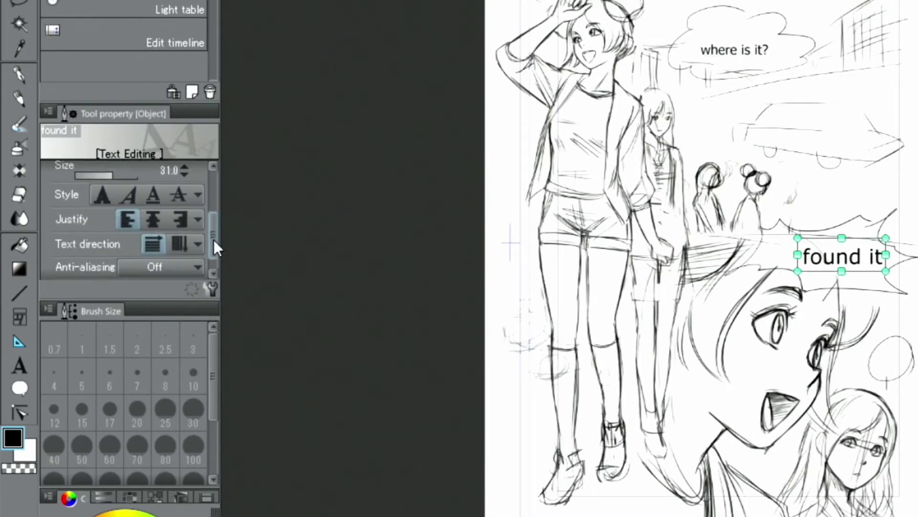
left_click(179, 242)
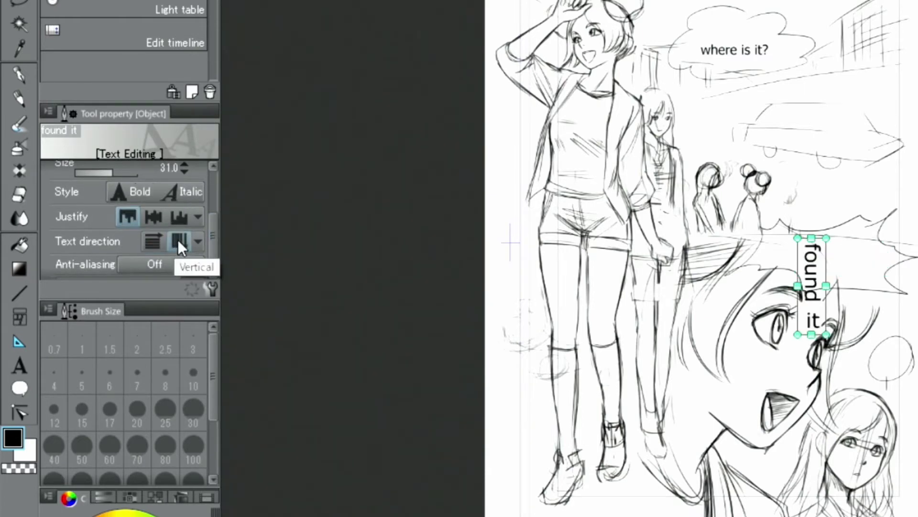
left_click(152, 241)
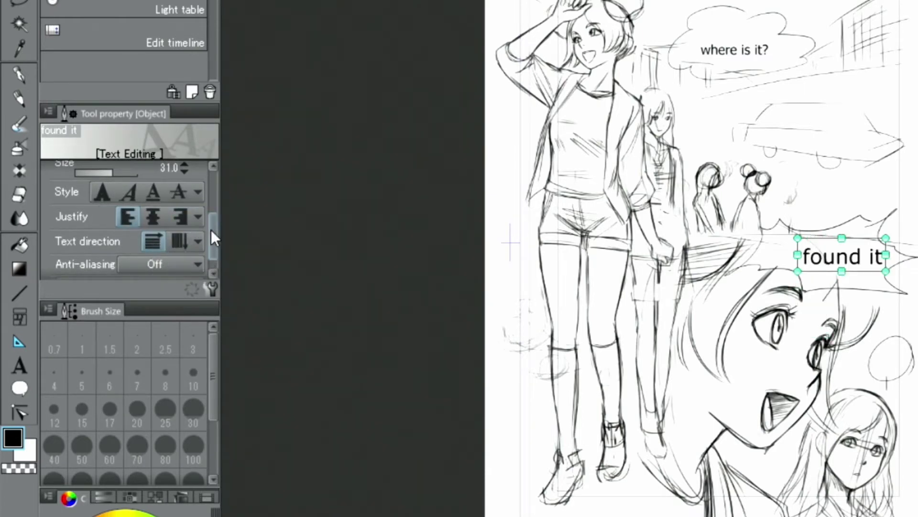
left_click_drag(211, 230, 216, 252)
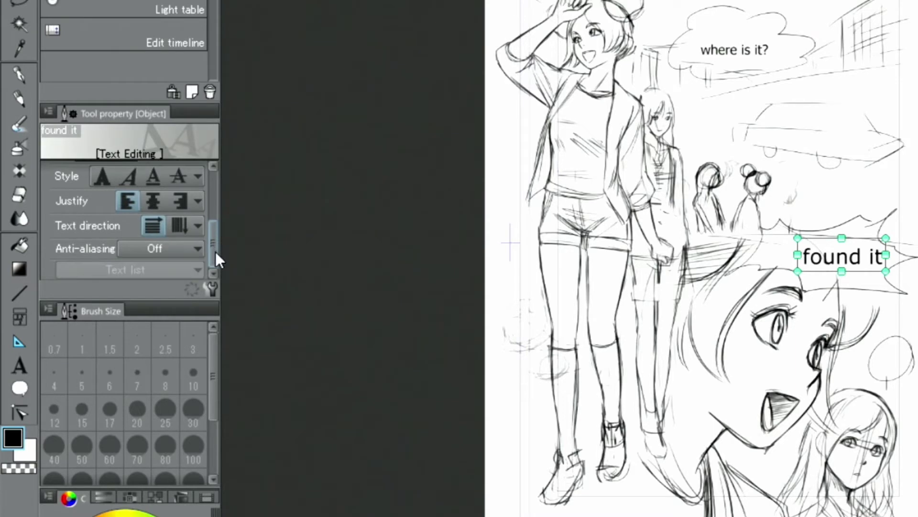
left_click(20, 365)
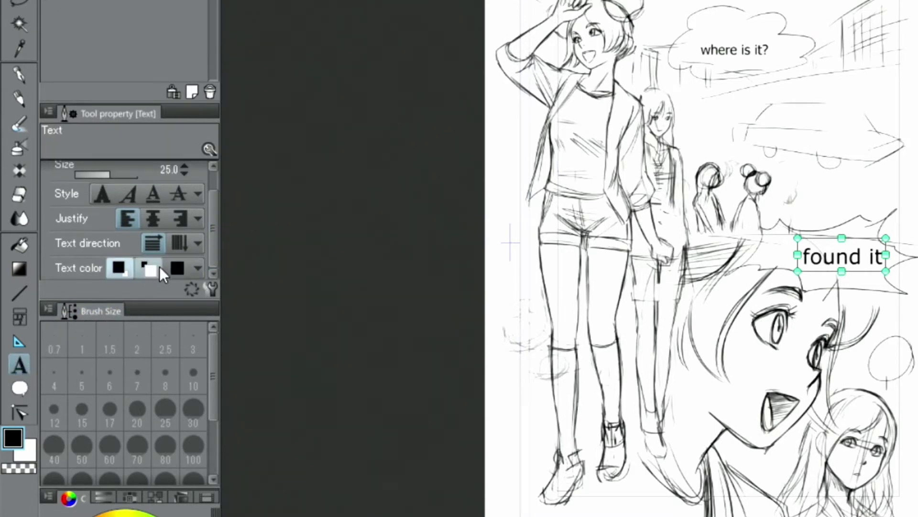
- Add '!' to make 'found it!', close the special character palette, and commit the text
left_click(876, 259)
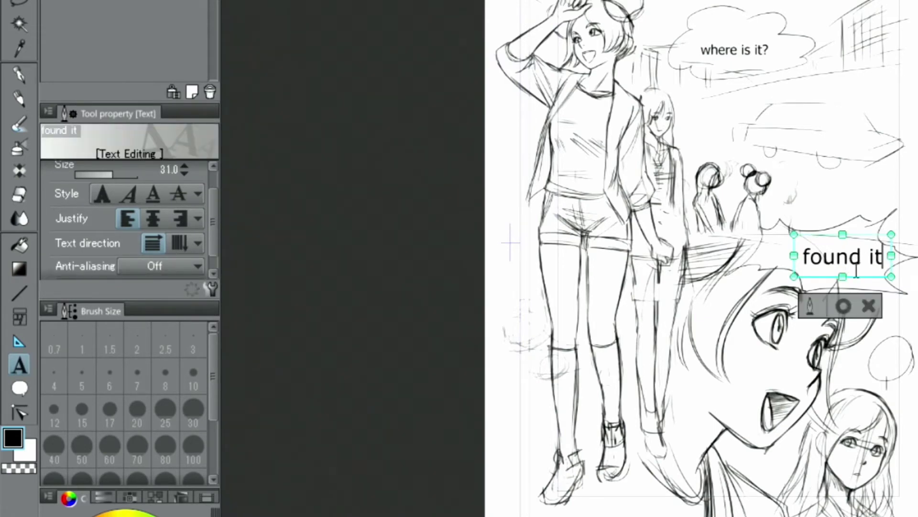
type("!")
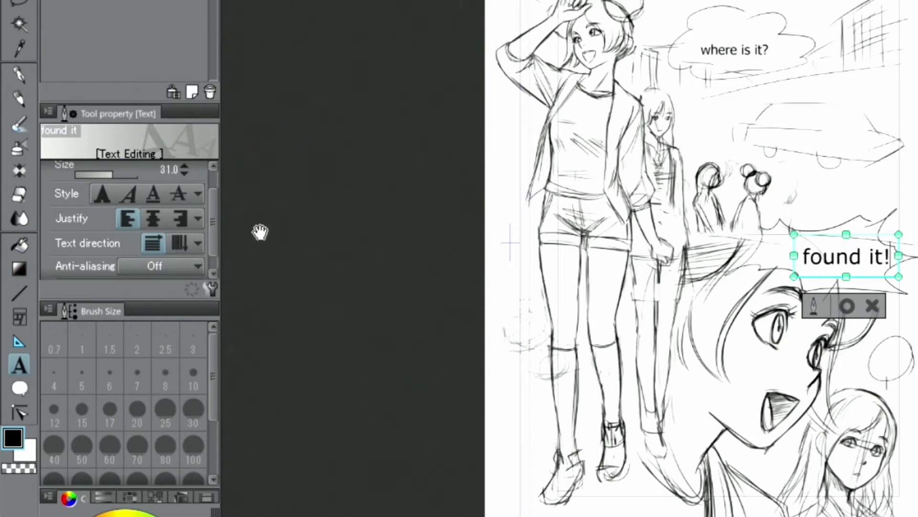
scroll(212, 226, "down", 1)
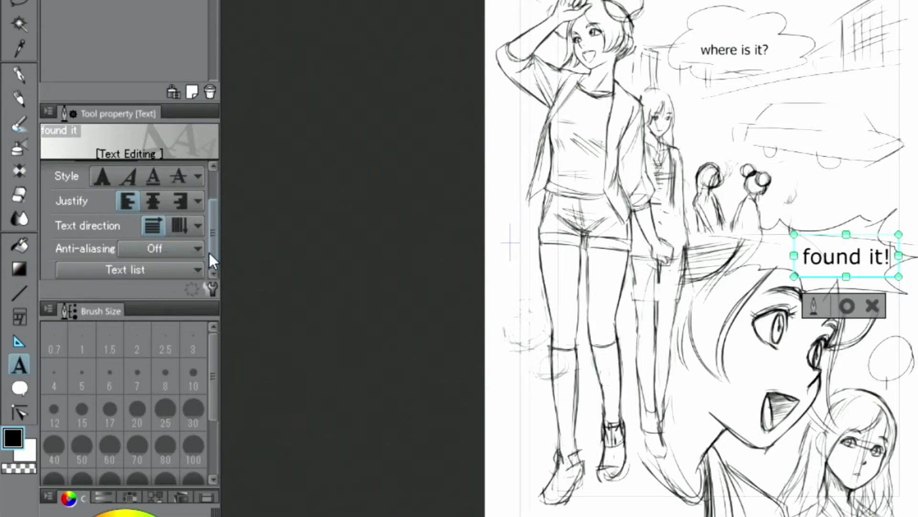
left_click(190, 267)
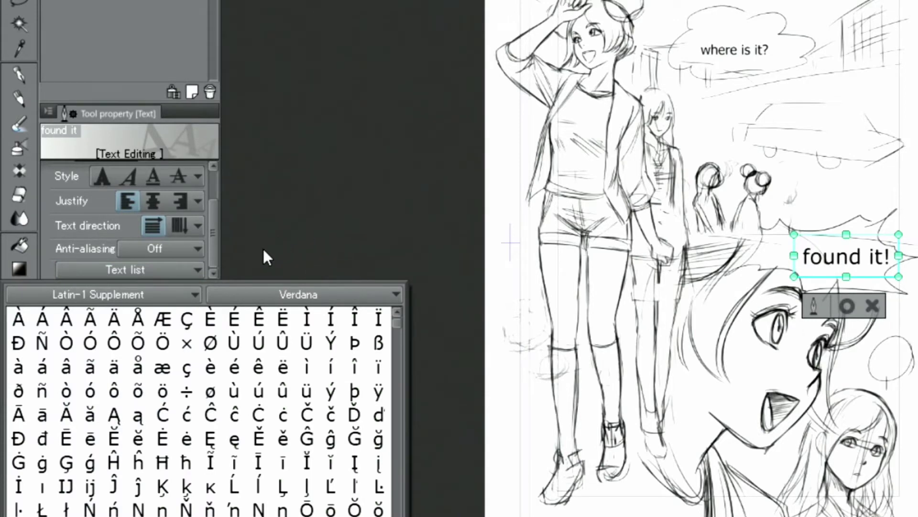
left_click(191, 270)
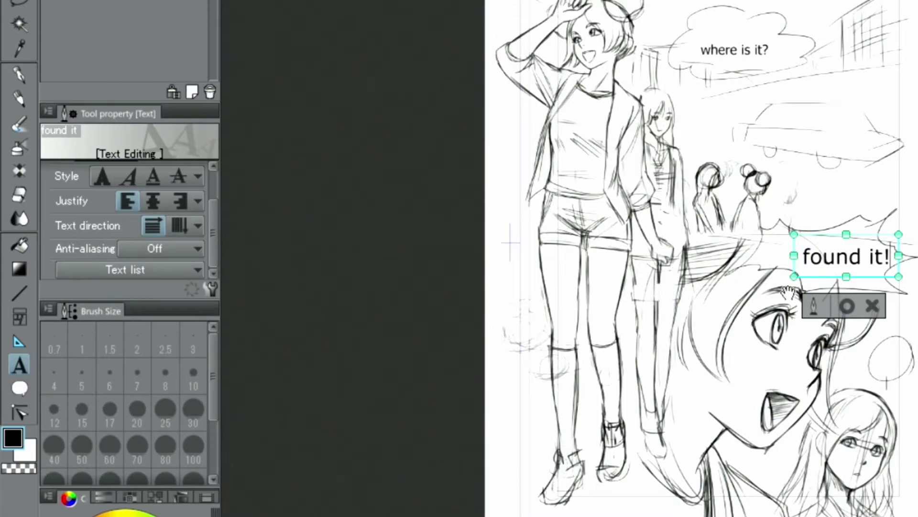
left_click(847, 306)
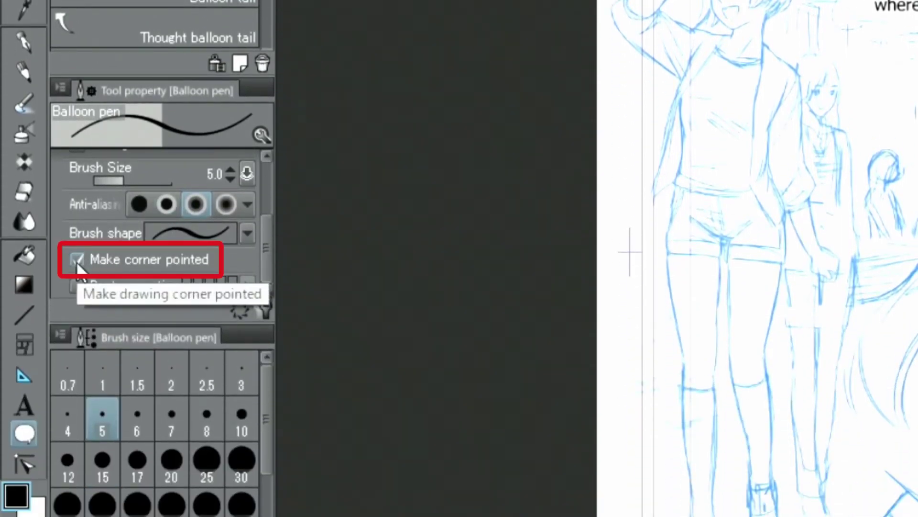
- Turn off Make corner pointed for the Balloon pen and open its Sub Tool Detail settings
left_click(78, 259)
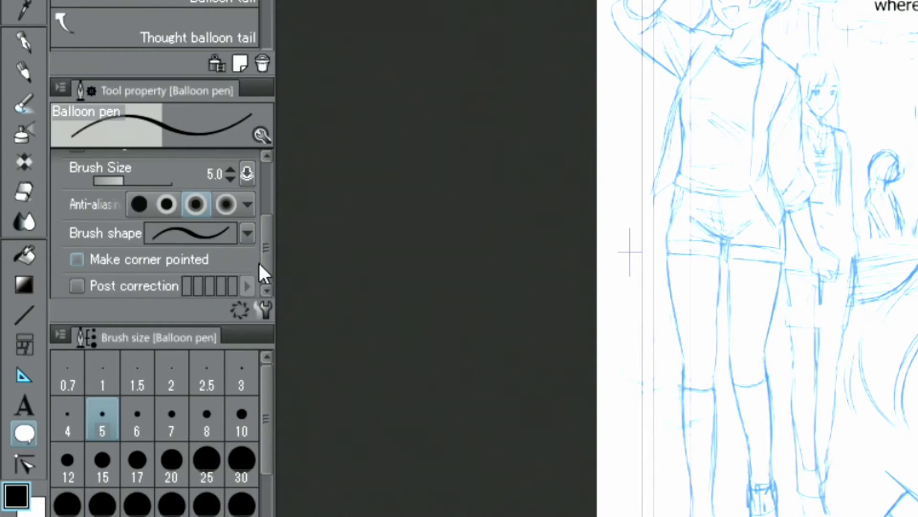
left_click(262, 306)
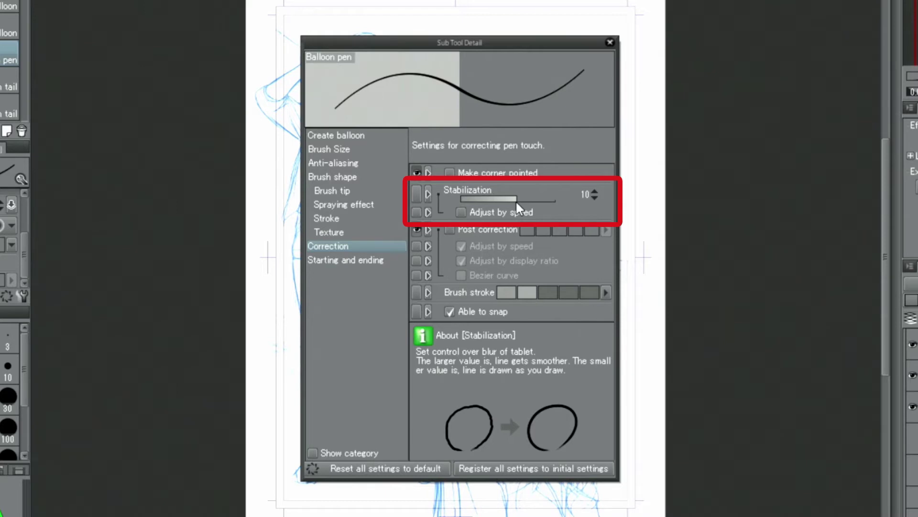
- Raise the Balloon pen's stabilization from 10 to 30 and close the detail dialog
left_click_drag(518, 196, 536, 197)
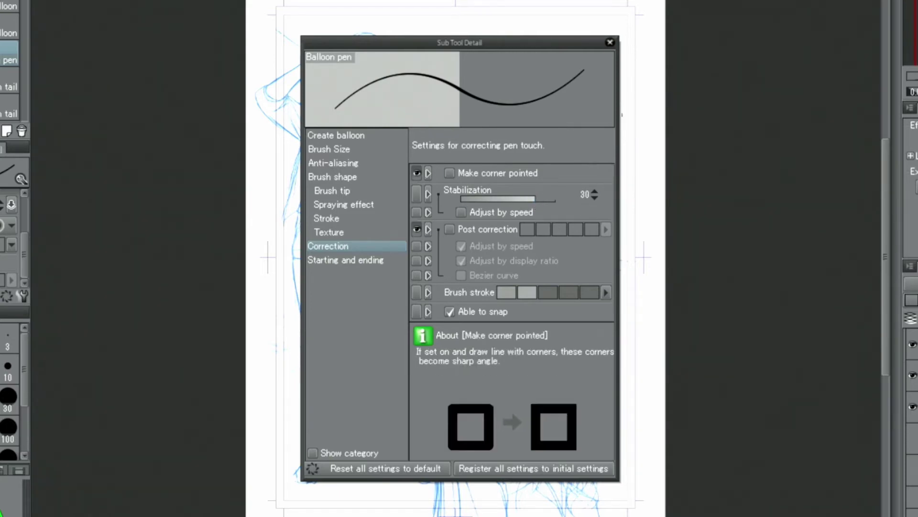
left_click(610, 42)
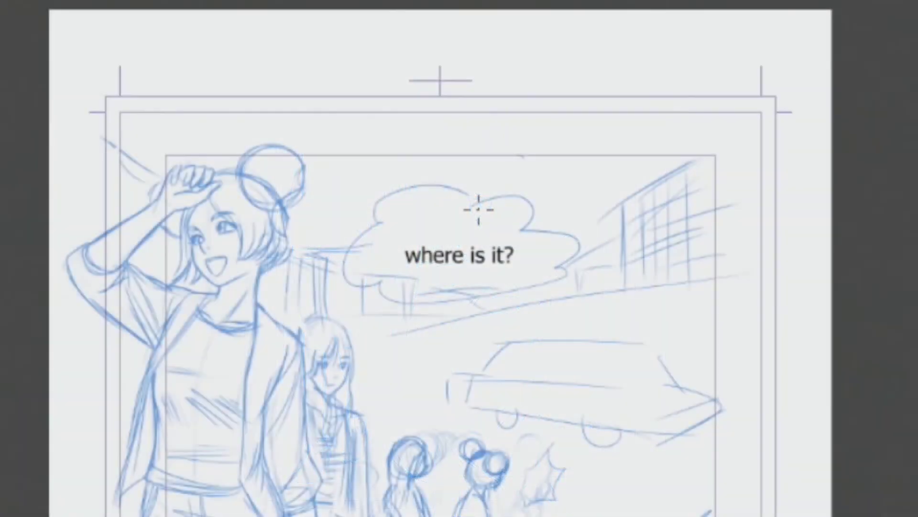
- Trace a cloud outline around 'where is it?' in several strokes and add a tail at its bottom
mouse_move(476, 207)
left_mouse_down()
mouse_move(444, 181)
mouse_move(405, 181)
mouse_move(384, 202)
mouse_move(380, 227)
mouse_move(342, 259)
mouse_move(405, 307)
mouse_move(469, 308)
mouse_move(501, 297)
mouse_move(513, 281)
mouse_move(587, 264)
mouse_move(563, 232)
mouse_move(524, 236)
mouse_move(543, 221)
mouse_move(519, 206)
mouse_move(475, 208)
mouse_move(469, 216)
mouse_move(486, 201)
mouse_move(547, 203)
mouse_move(559, 224)
left_mouse_up()
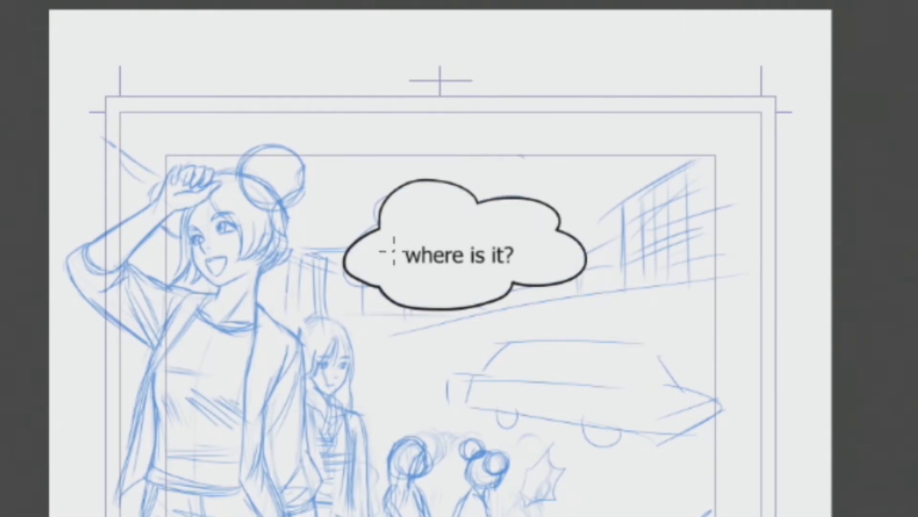
mouse_move(388, 225)
left_mouse_down()
mouse_move(343, 271)
mouse_move(382, 292)
mouse_move(408, 292)
left_mouse_up()
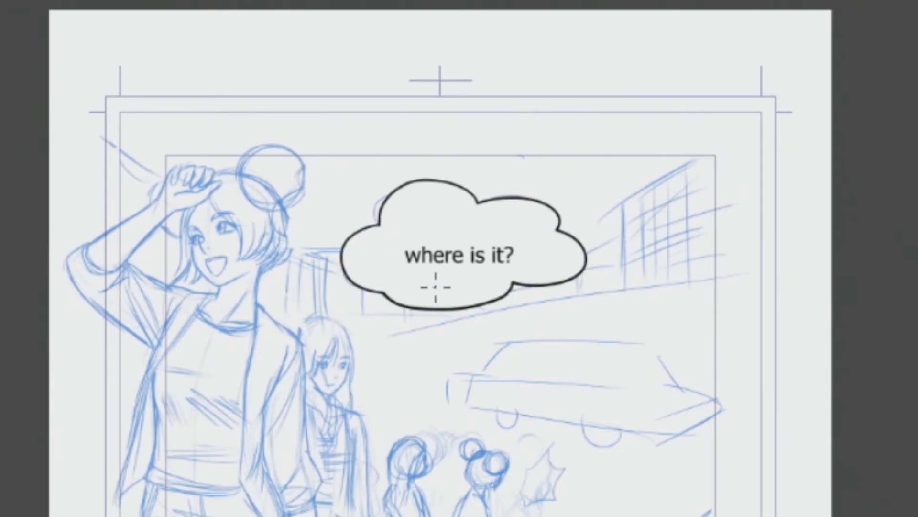
mouse_move(408, 290)
left_mouse_down()
mouse_move(374, 325)
mouse_move(427, 291)
left_mouse_up()
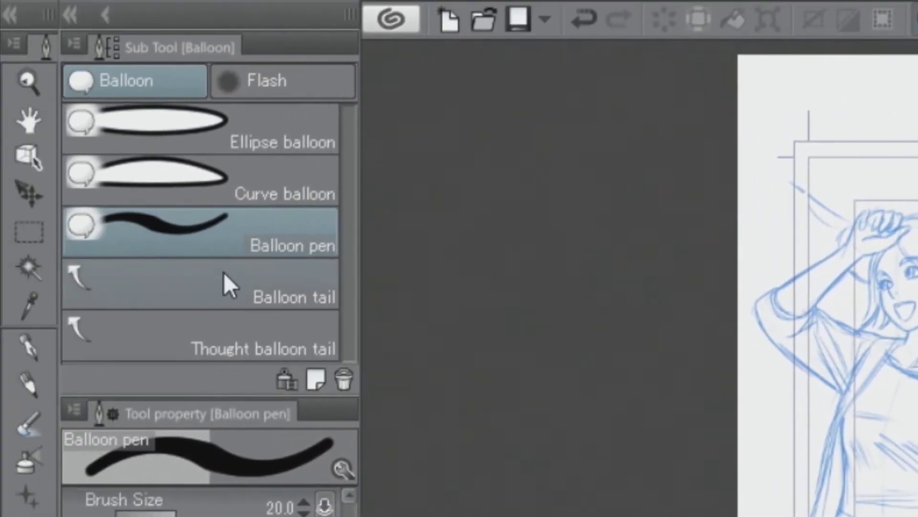
left_click(28, 154)
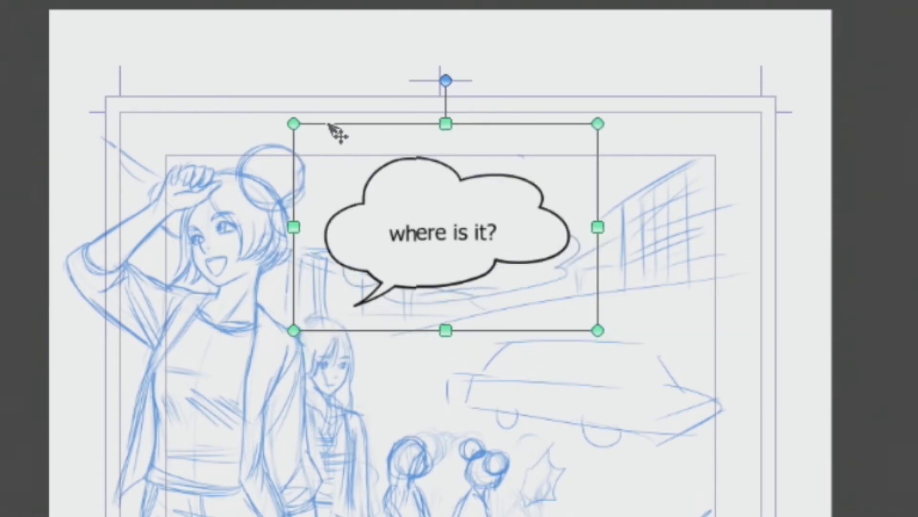
- Move the cloud balloon up-left, rotate it slightly clockwise, and shift its tail up-left
left_click_drag(334, 134, 338, 113)
left_click_drag(446, 59, 455, 58)
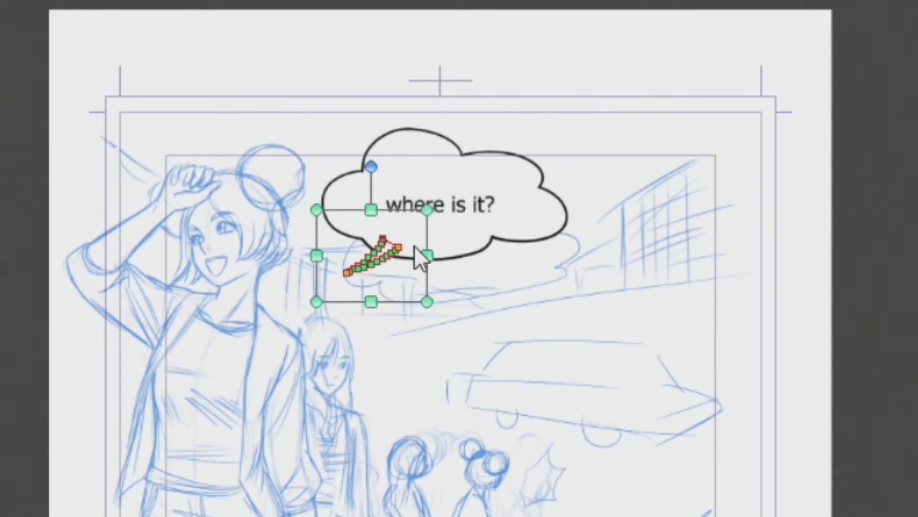
left_click_drag(437, 240, 421, 216)
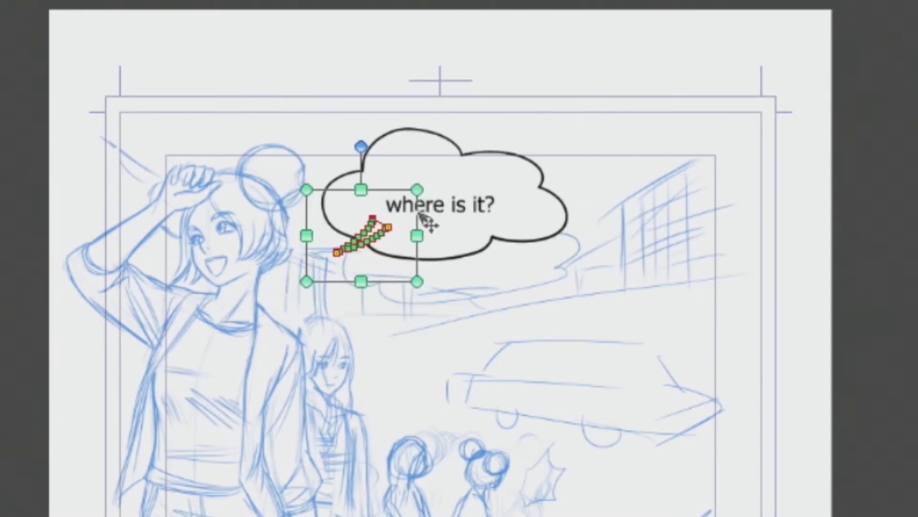
left_click(523, 288)
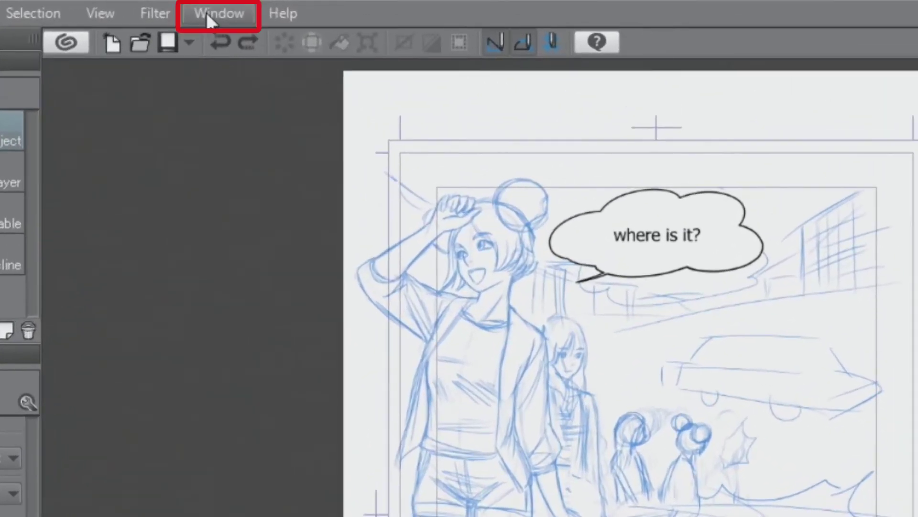
- Open the All materials library from the Window menu and browse Manga material > Balloon
left_click(207, 14)
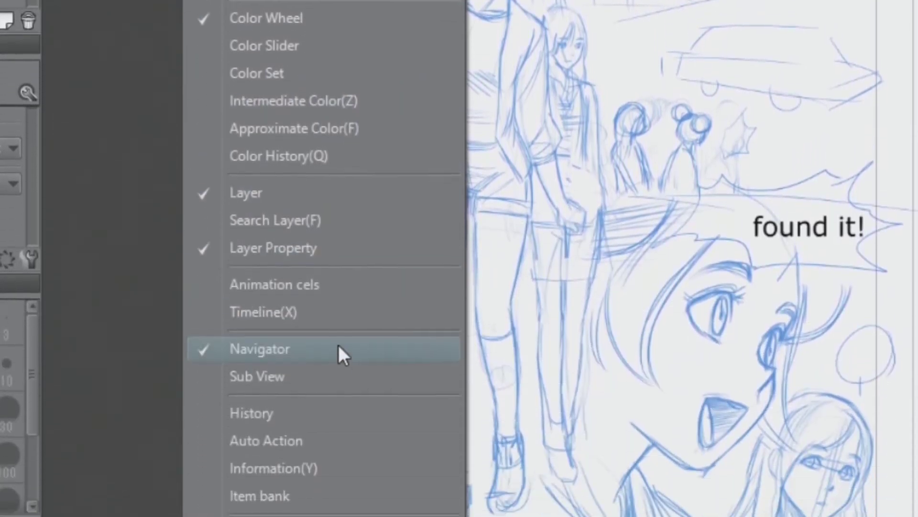
mouse_move(437, 450)
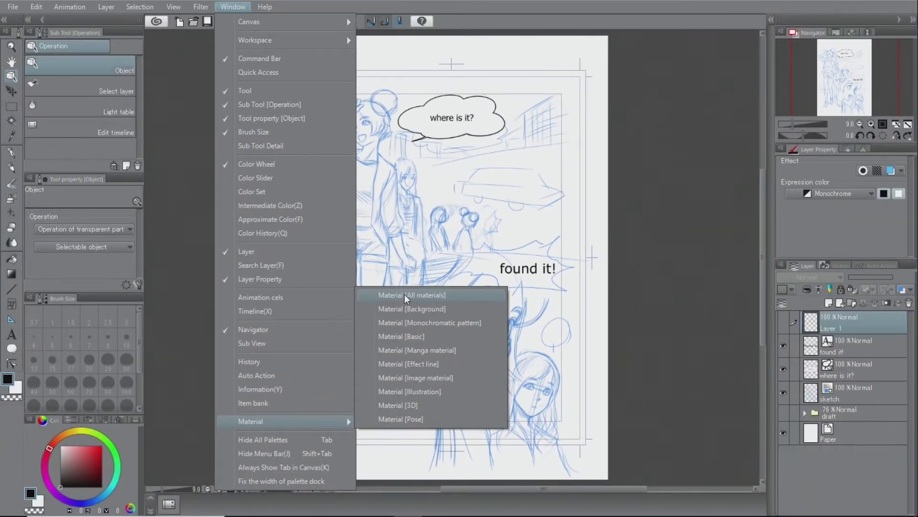
left_click(403, 295)
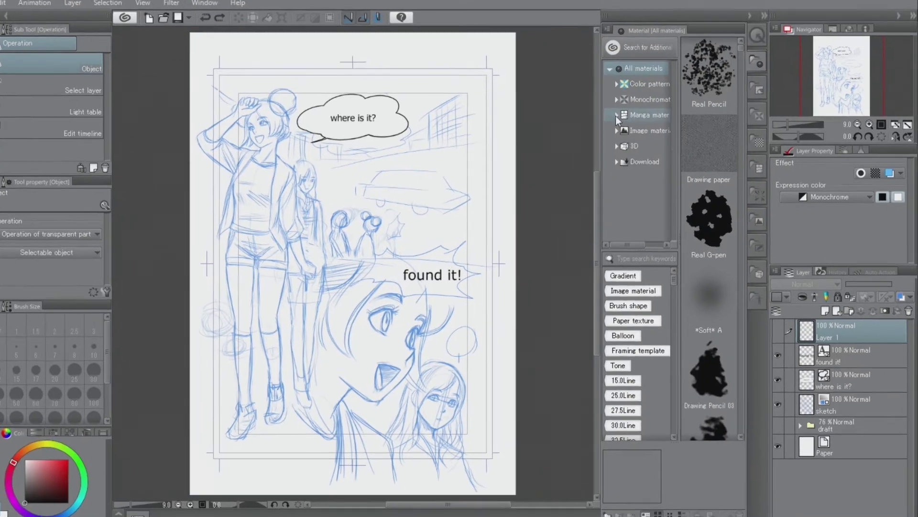
left_click(628, 115)
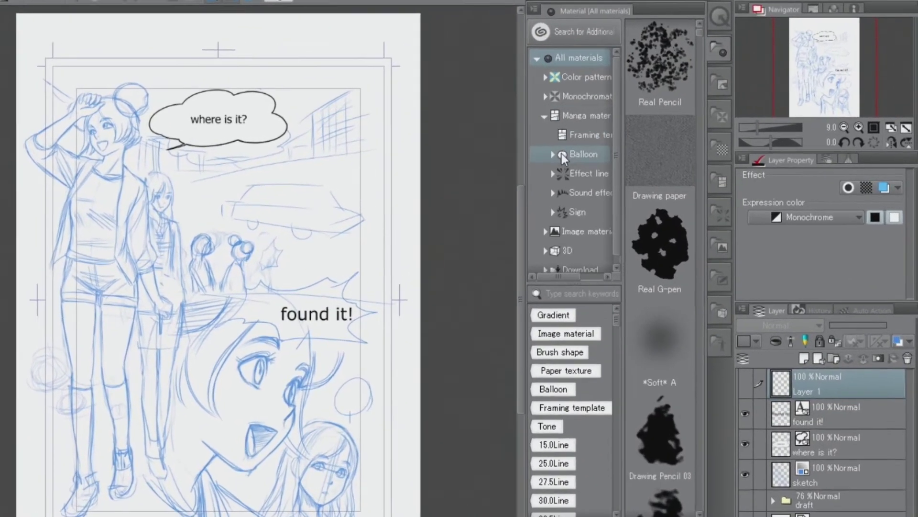
left_click(561, 154)
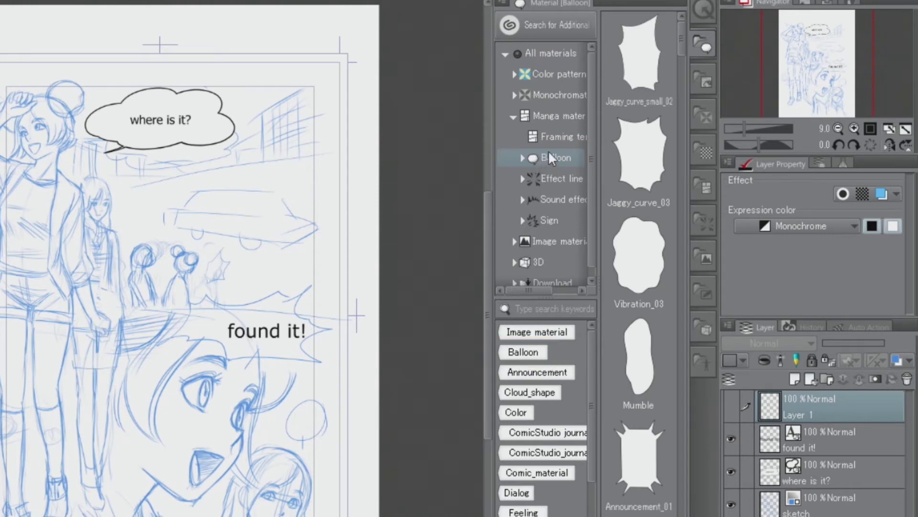
- Place the Jaggy_curve_small_02 balloon on the page and shrink it toward the figures
left_click(636, 86)
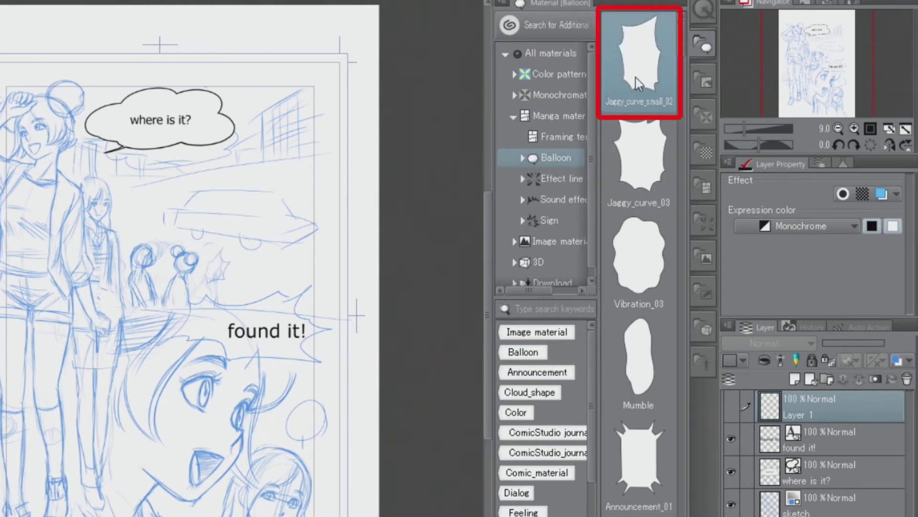
left_click_drag(639, 84, 227, 284)
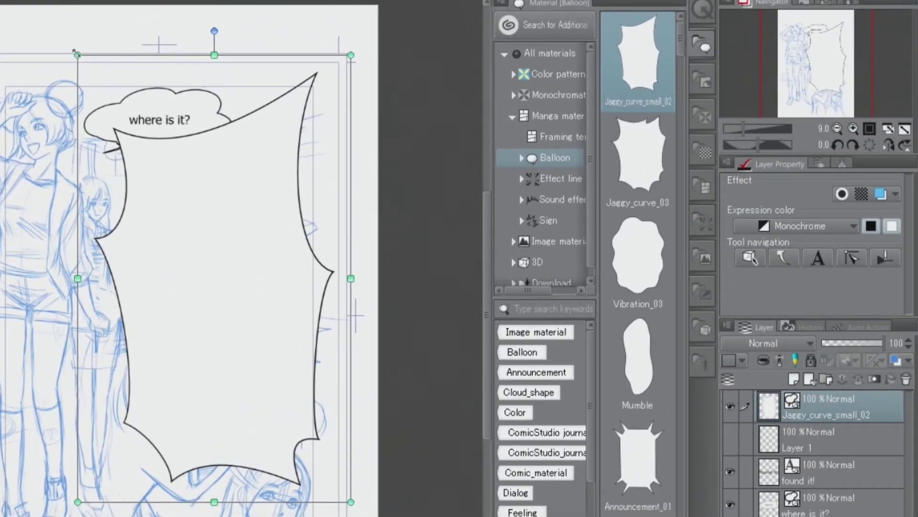
left_click_drag(78, 53, 236, 296)
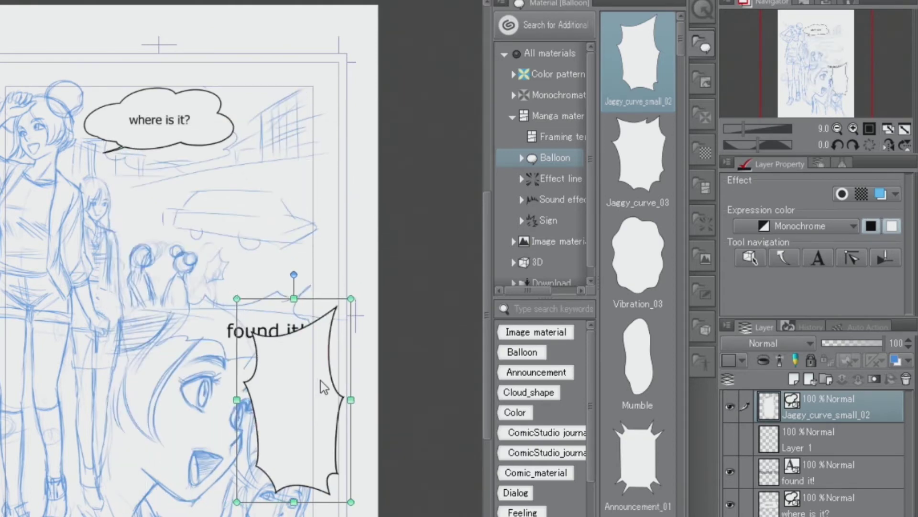
left_click_drag(321, 381, 258, 287)
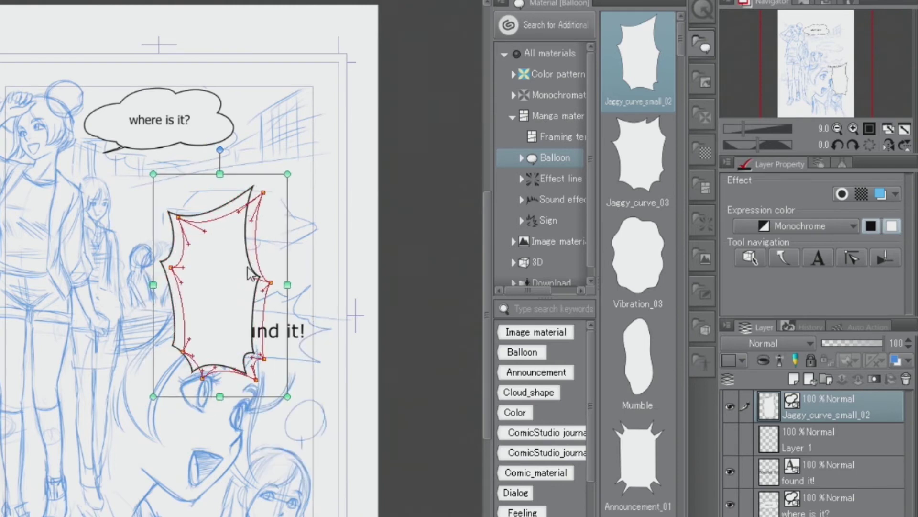
left_click_drag(290, 400, 219, 272)
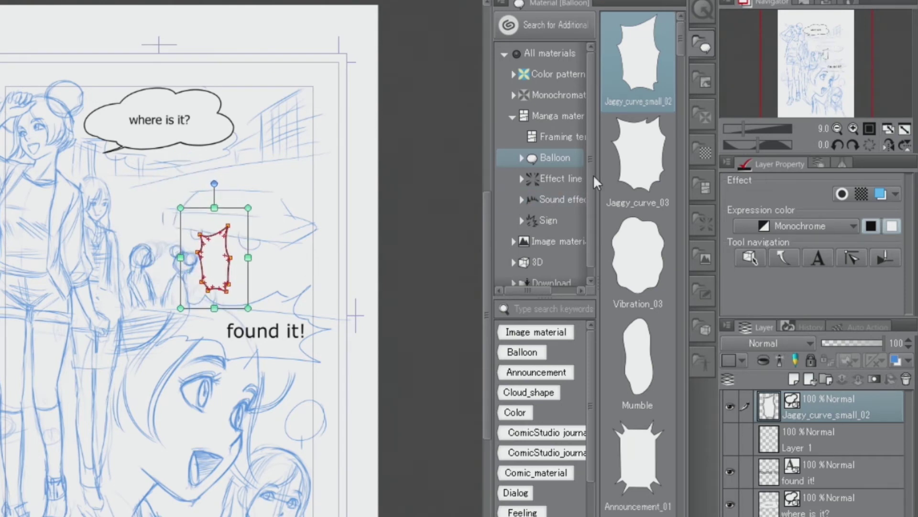
- At reduced layer opacity, tilt and halve the jagged balloon beside the bun-haired figure, then restore 100% opacity
left_click(852, 127)
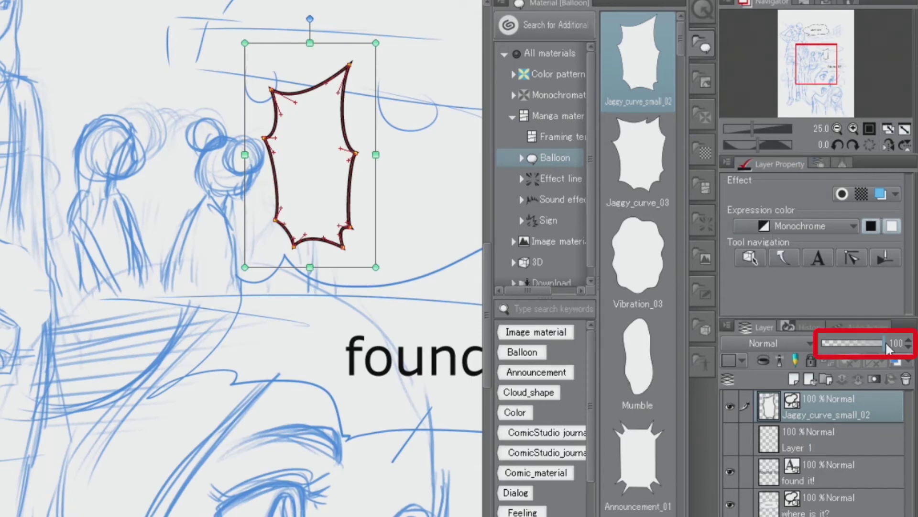
left_click_drag(886, 341, 840, 349)
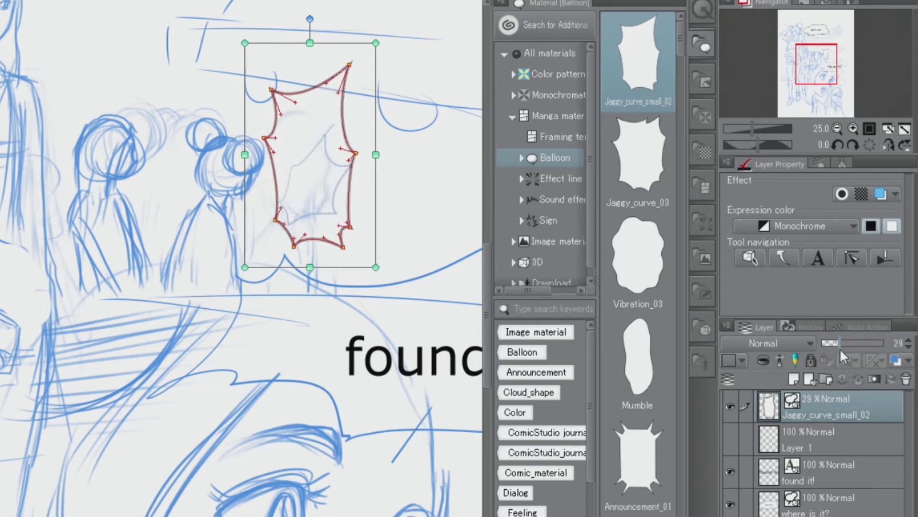
left_click_drag(348, 82, 318, 155)
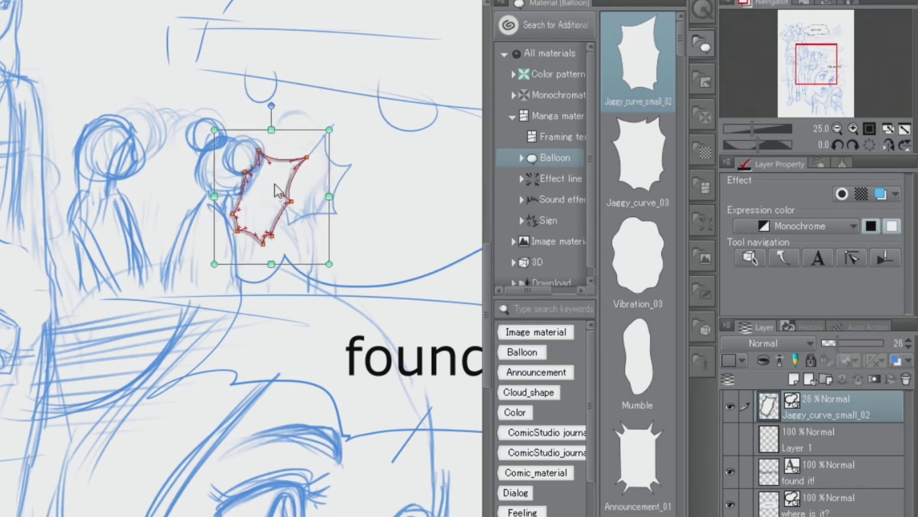
left_click_drag(275, 185, 323, 172)
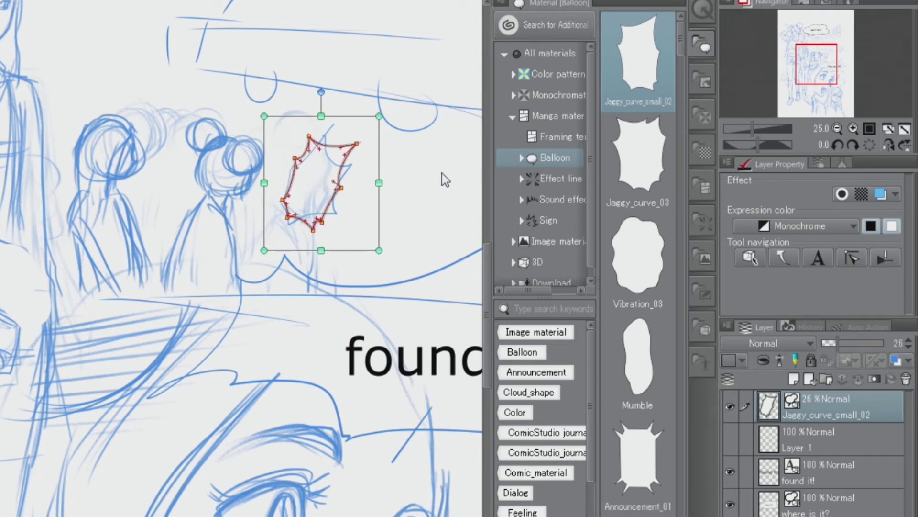
left_click_drag(837, 348, 901, 354)
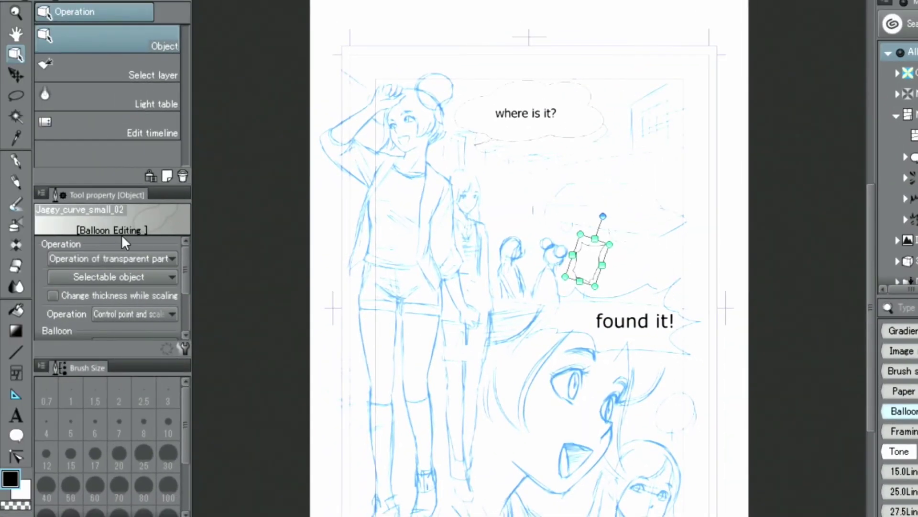
- Draw an ellipse balloon over the sketched circle near the girl's face
left_click(17, 435)
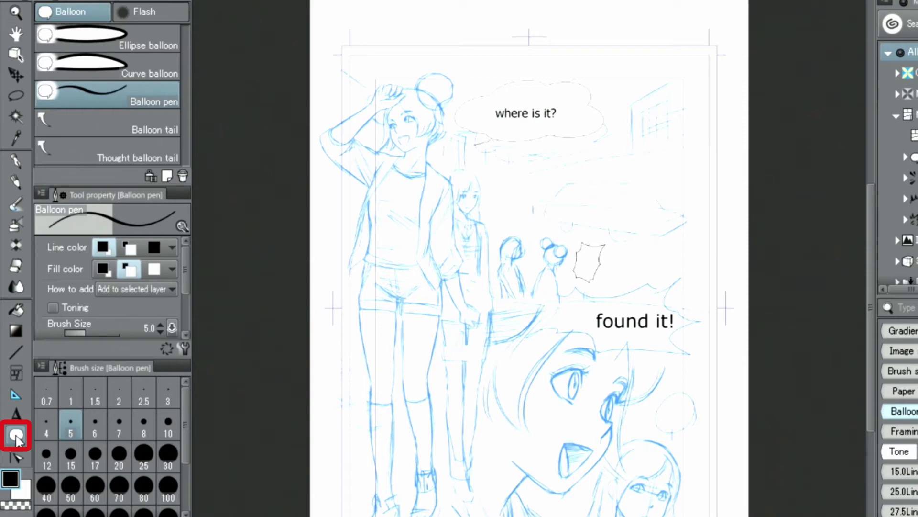
left_click(126, 45)
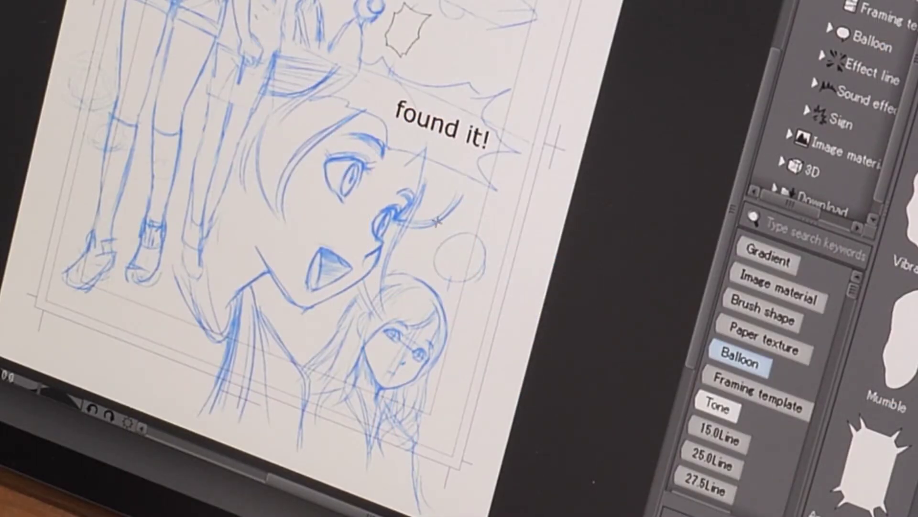
mouse_move(433, 229)
left_mouse_down()
mouse_move(477, 292)
mouse_move(473, 286)
left_mouse_up()
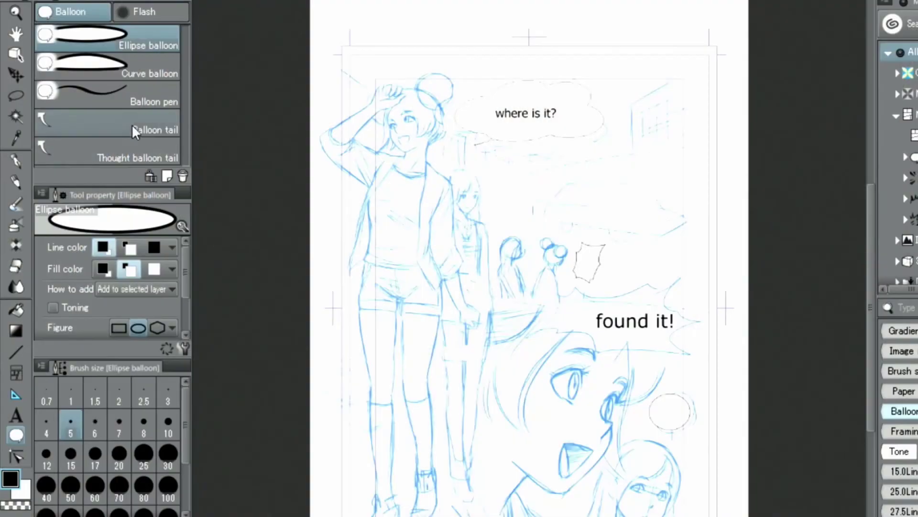
- Add a downward tail to the round balloon
left_click(133, 124)
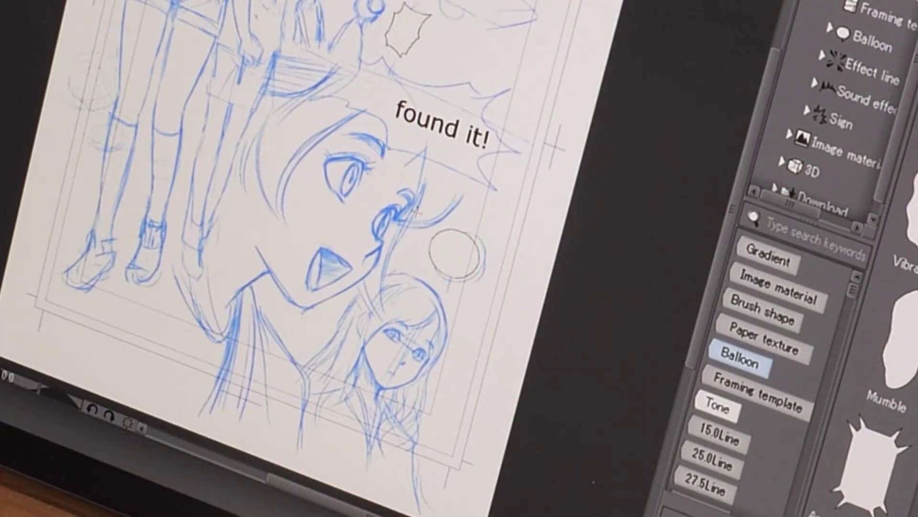
left_click_drag(452, 268, 444, 299)
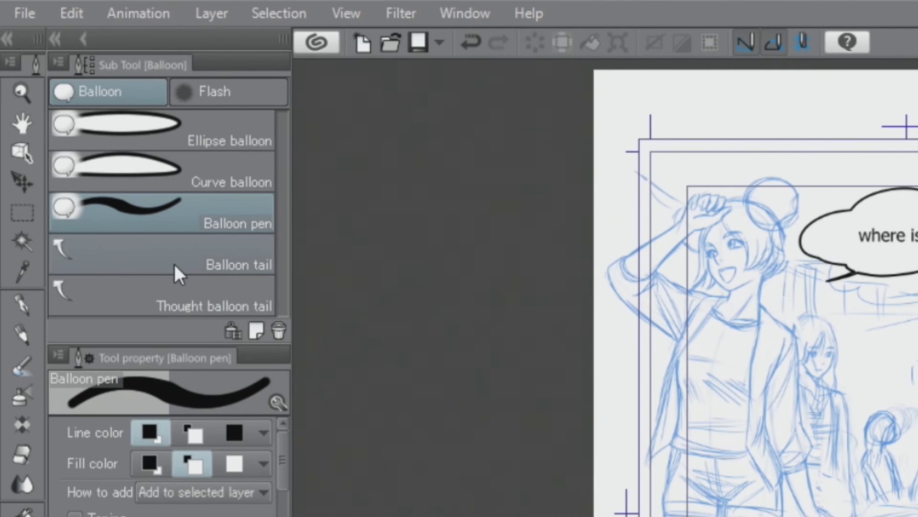
left_click(24, 200)
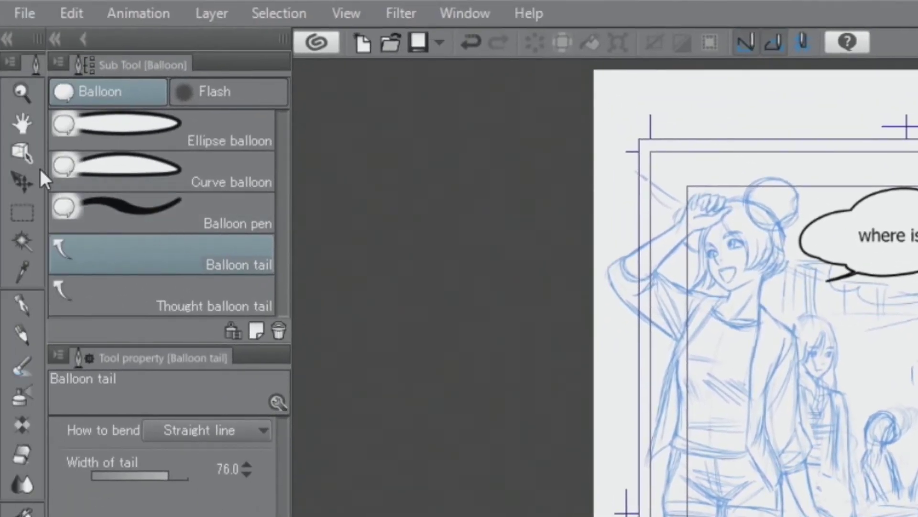
left_click(24, 154)
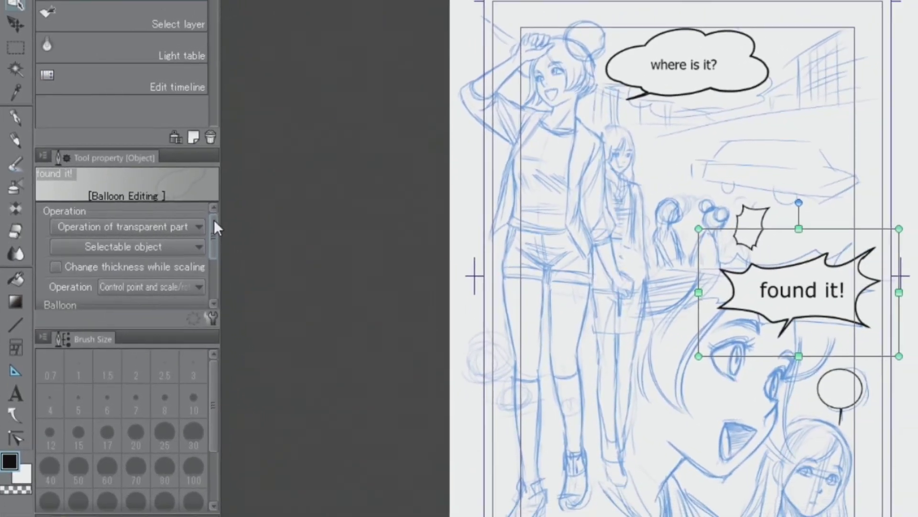
- Set the outlines of the 'found it!', 'where is it?' and small jagged balloons to about 15
left_click_drag(213, 221, 216, 263)
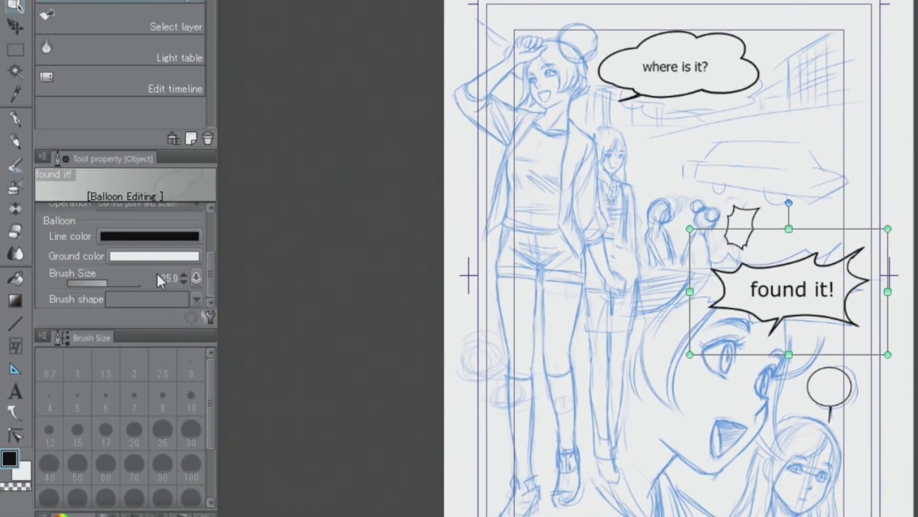
left_click_drag(106, 282, 104, 281)
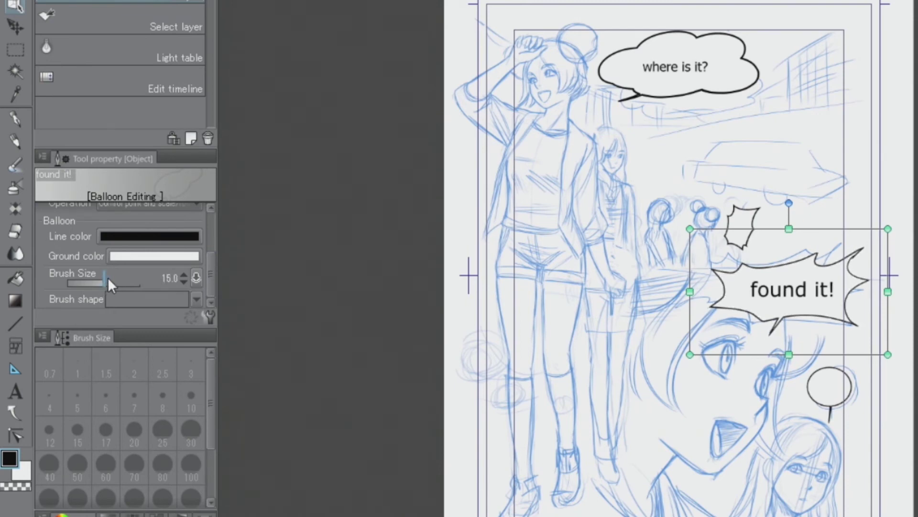
left_click(719, 81)
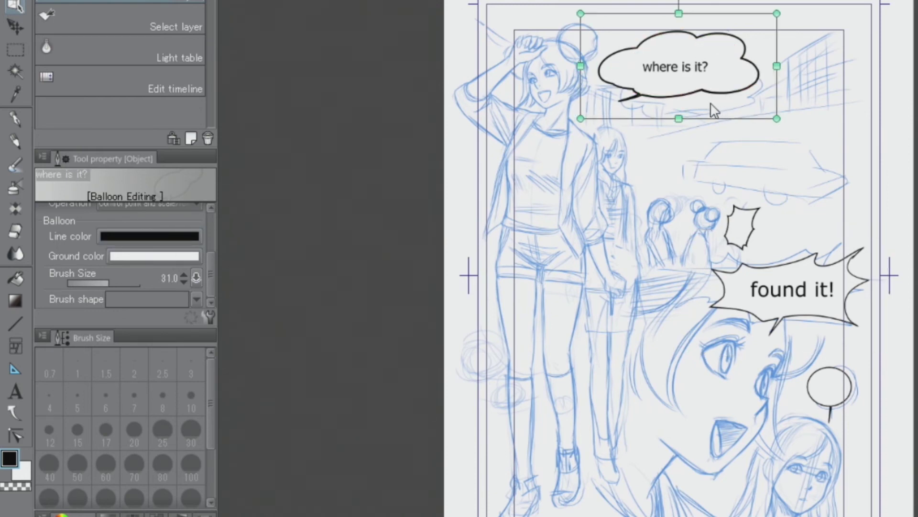
left_click_drag(111, 282, 105, 282)
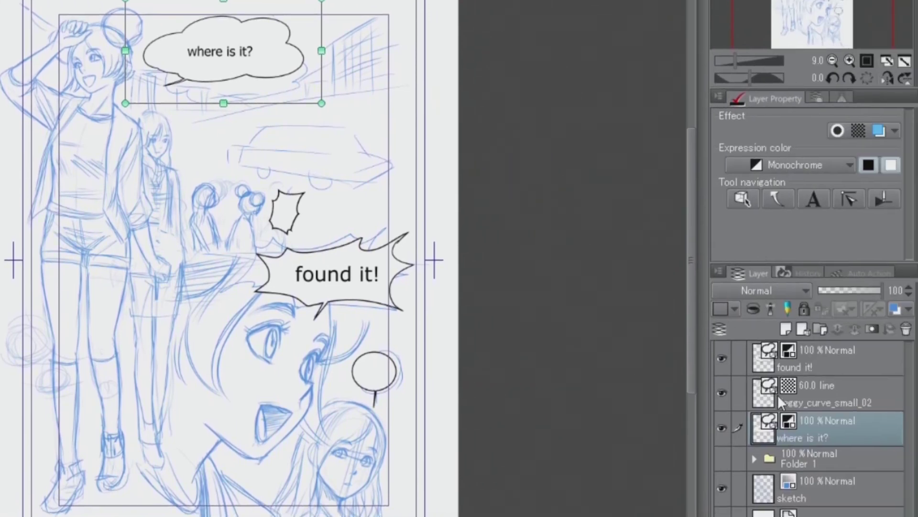
left_click(776, 395)
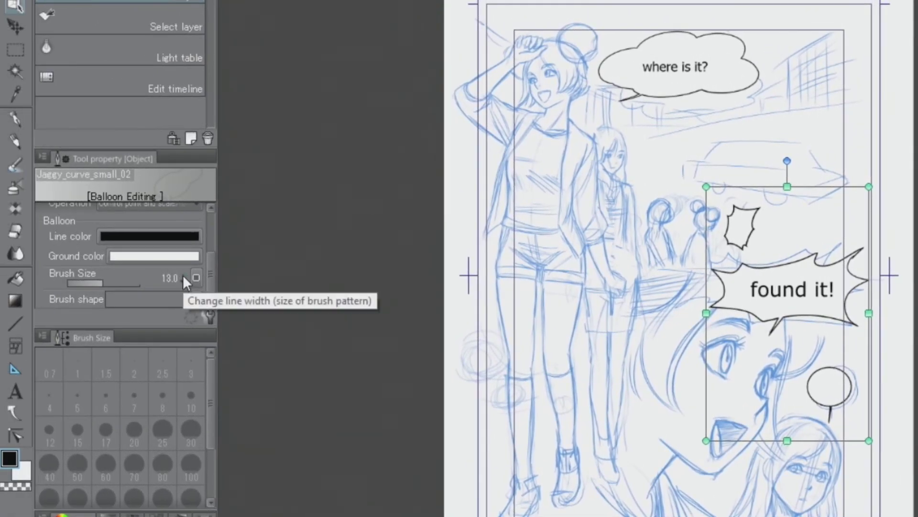
left_click(184, 276)
left_click(184, 276)
left_click(183, 276)
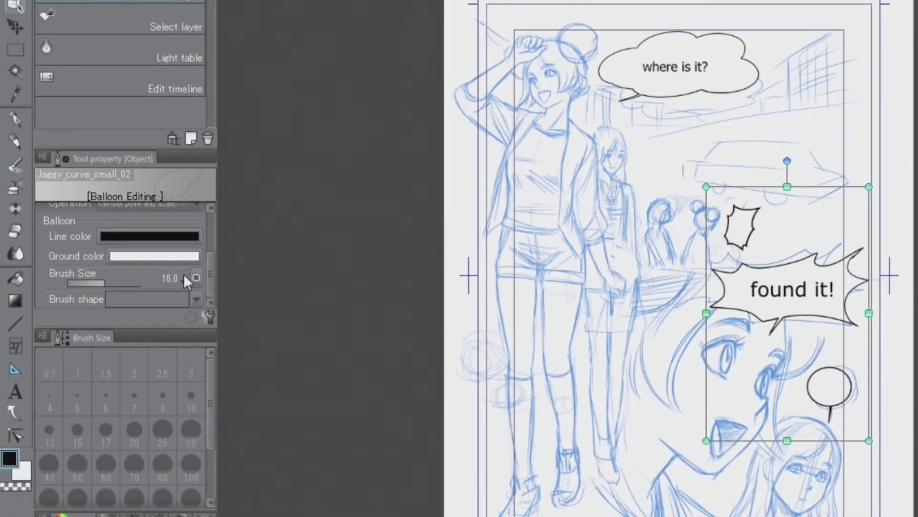
left_click(183, 281)
left_click(184, 281)
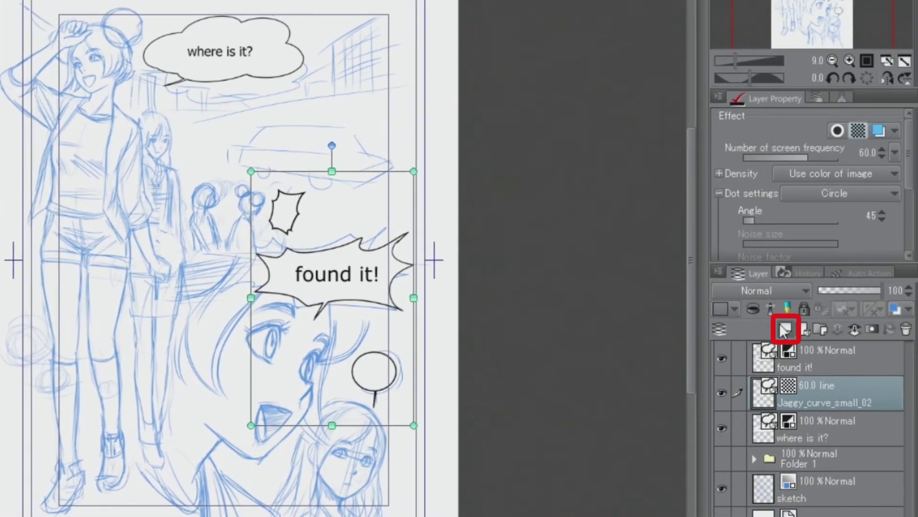
- Add a new raster layer above the balloons and pick the Calligraphy pen
left_click(784, 329)
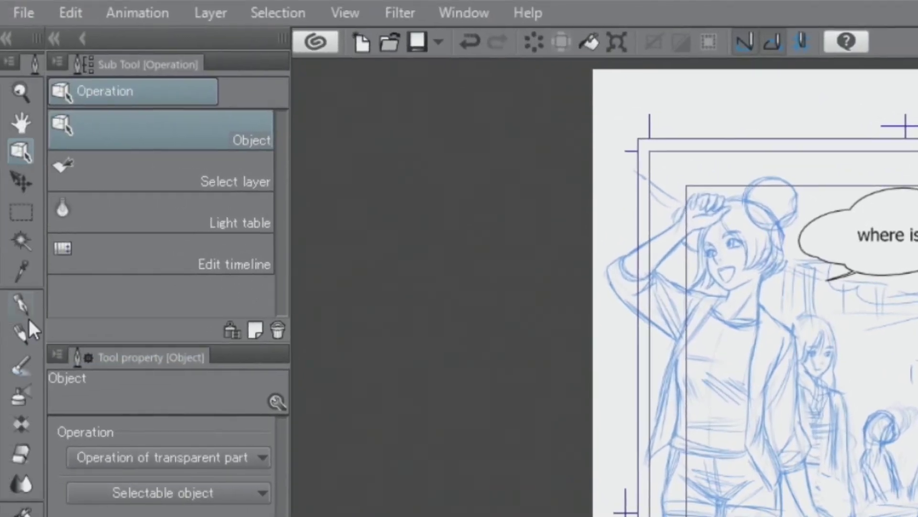
left_click(24, 317)
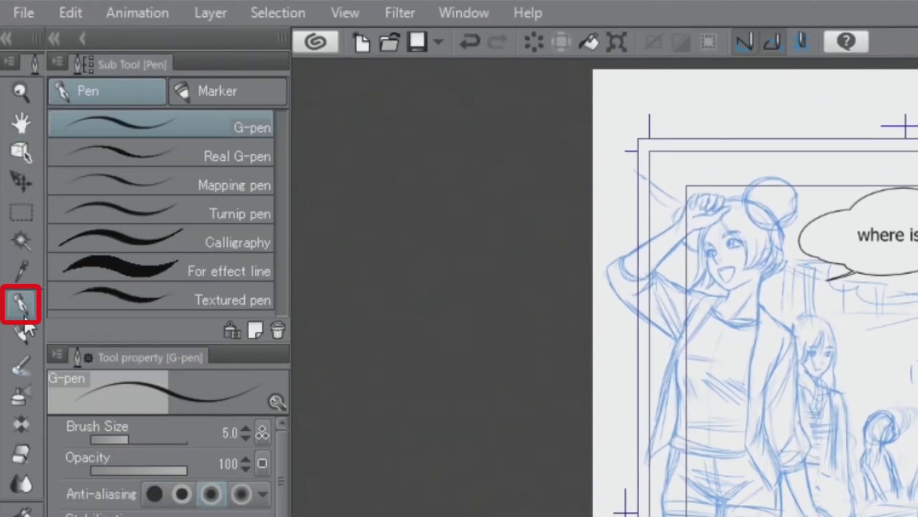
left_click(143, 239)
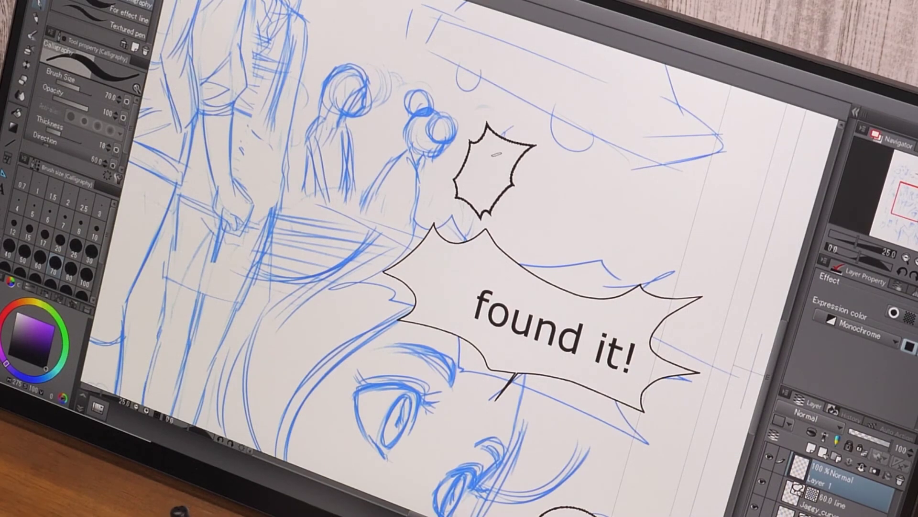
- Hand-draw '!' in the jagged balloon and '?' in the round balloon, then zoom out
left_click_drag(505, 150, 473, 173)
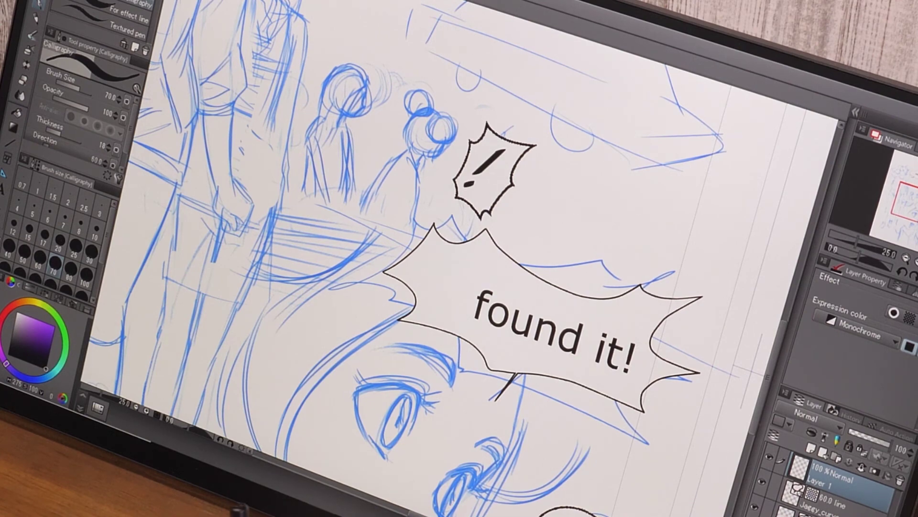
scroll(460, 258, "down", 6)
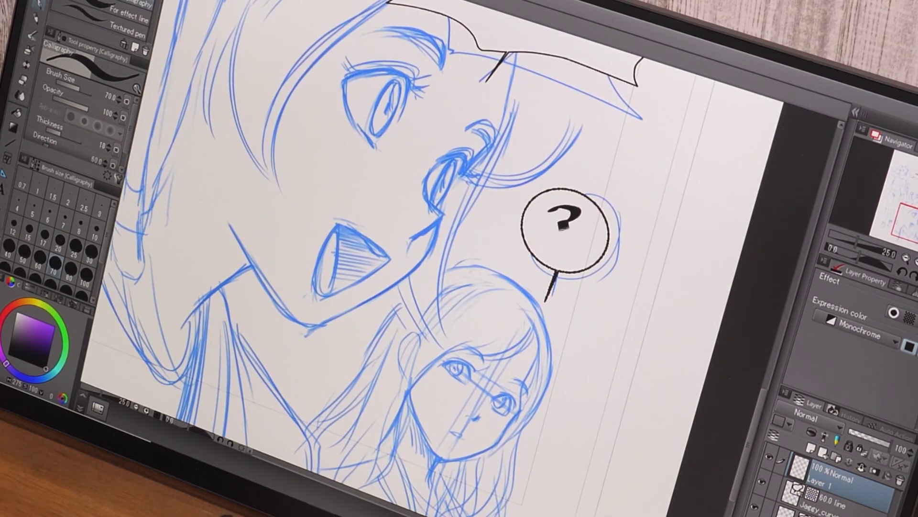
left_click_drag(559, 242, 571, 238)
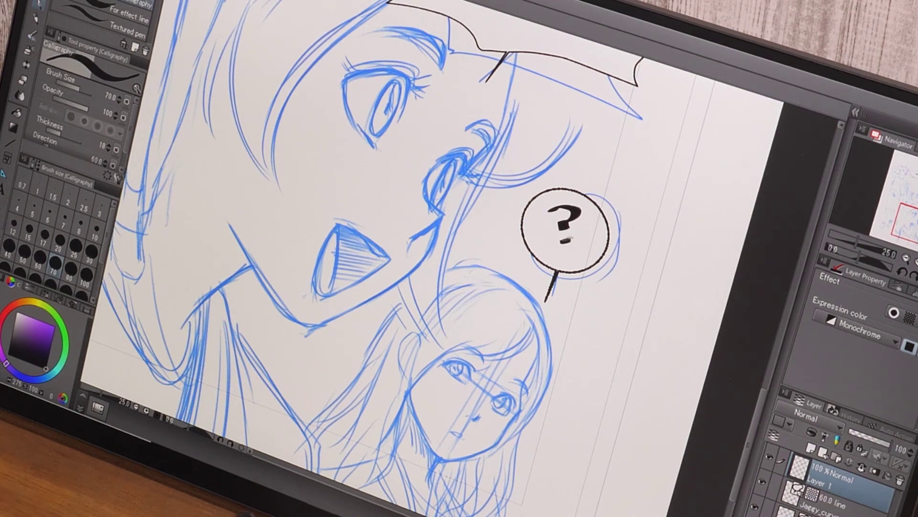
left_click(905, 258)
key("ctrl+minus")
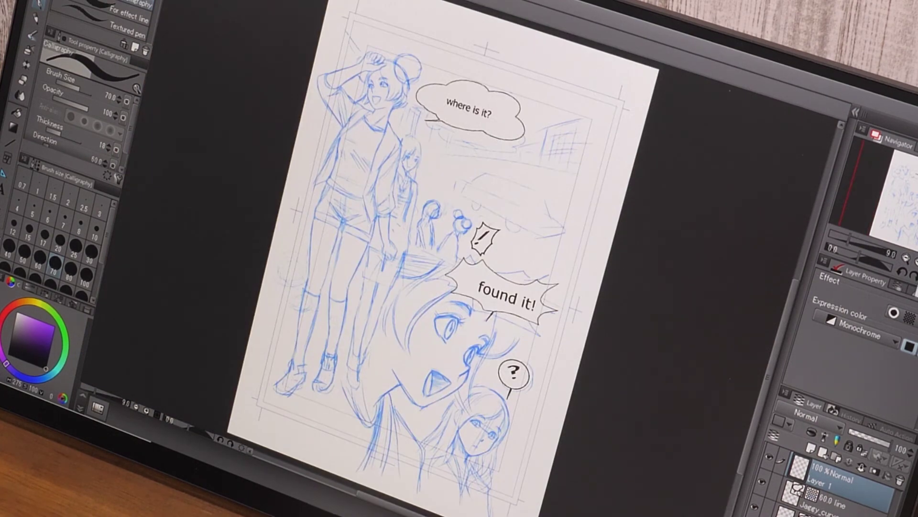